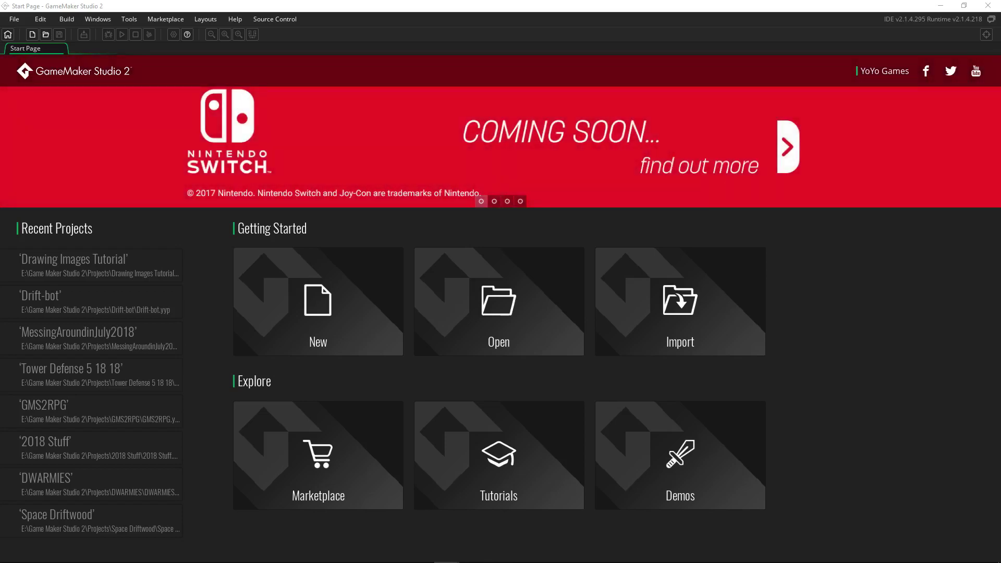
Begin a new project from the New tile on the Start Page
{"action": "left_click", "coordinate": [273, 315]}
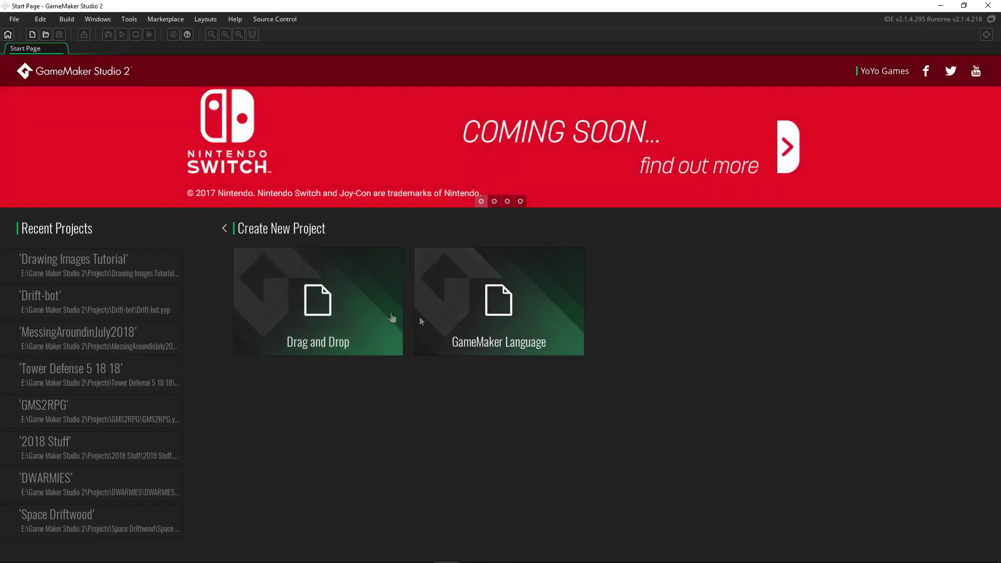
Create a GameMaker Language project named 'importing and drawing images to the screen'
{"action": "left_click", "coordinate": [495, 319]}
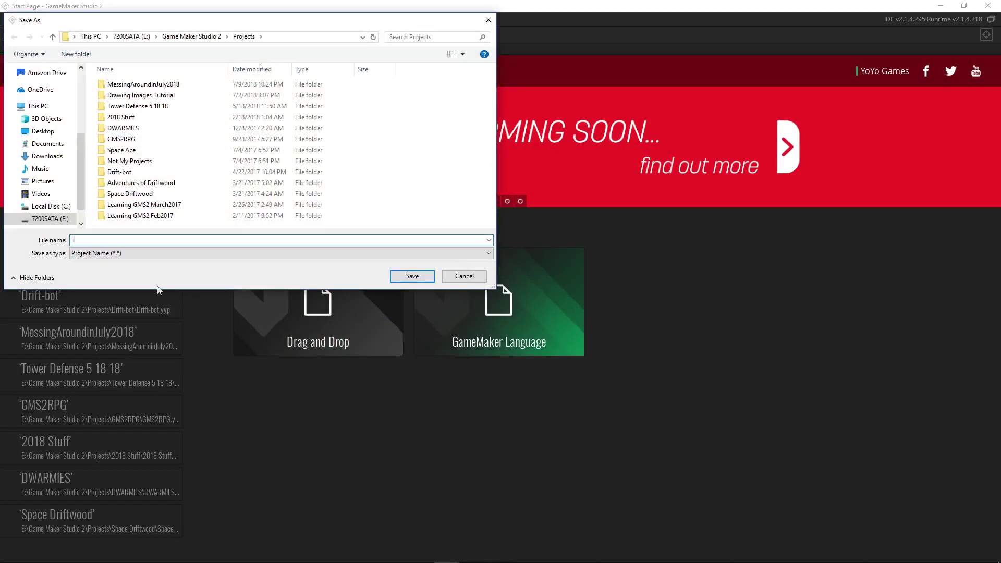
{"action": "type", "text": "importing and drawing images to the screen"}
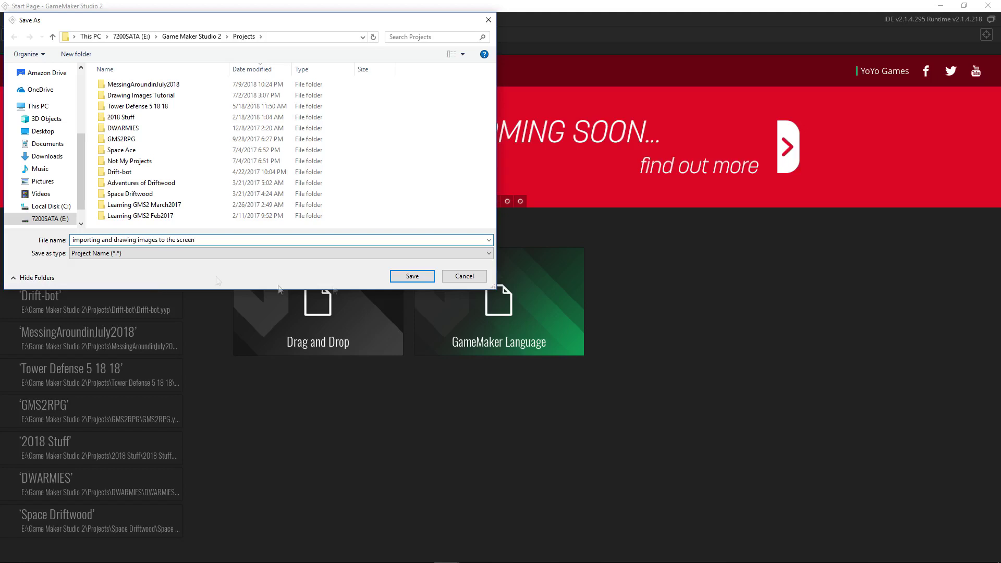
{"action": "key", "text": "Return"}
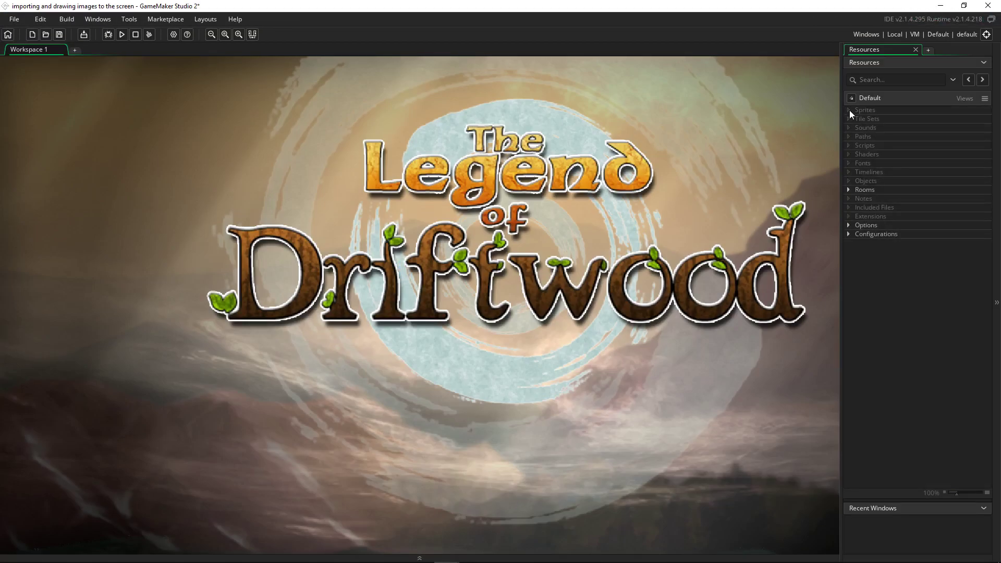
Add a new sprite under Sprites and rename it s_drawToScreen
{"action": "right_click", "coordinate": [849, 111]}
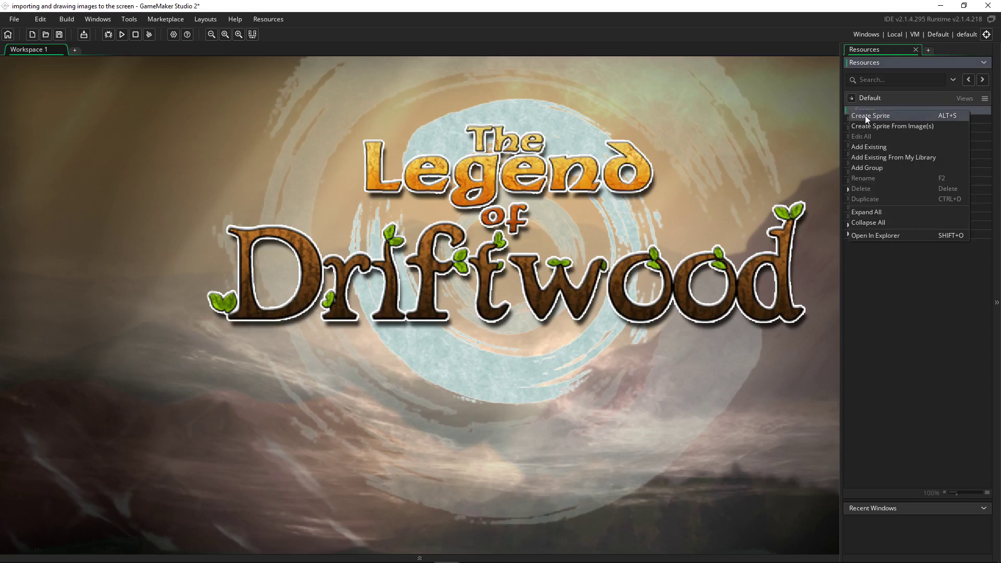
{"action": "left_click", "coordinate": [867, 117]}
{"action": "double_click", "coordinate": [48, 158]}
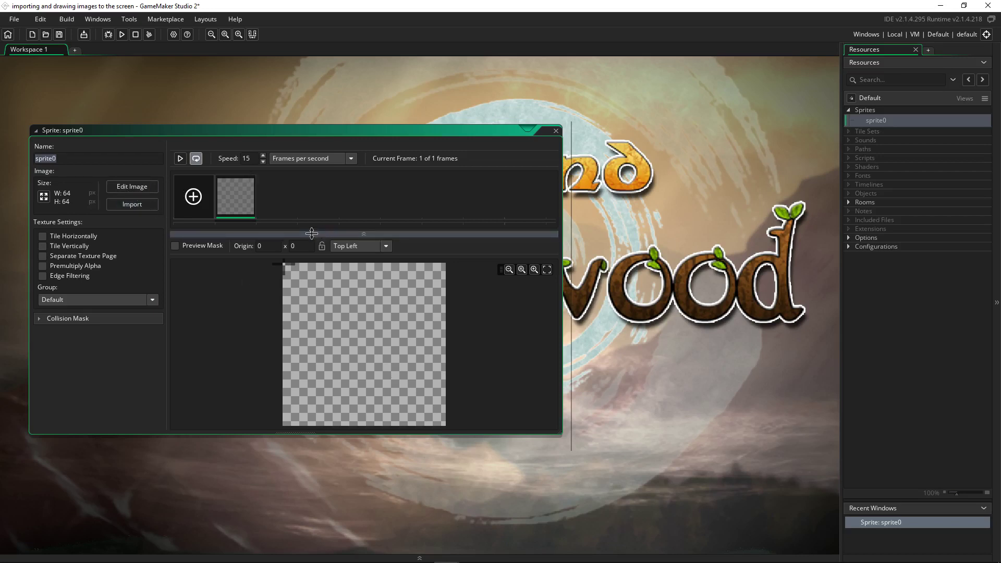
{"action": "type", "text": "s_drawToScreen"}
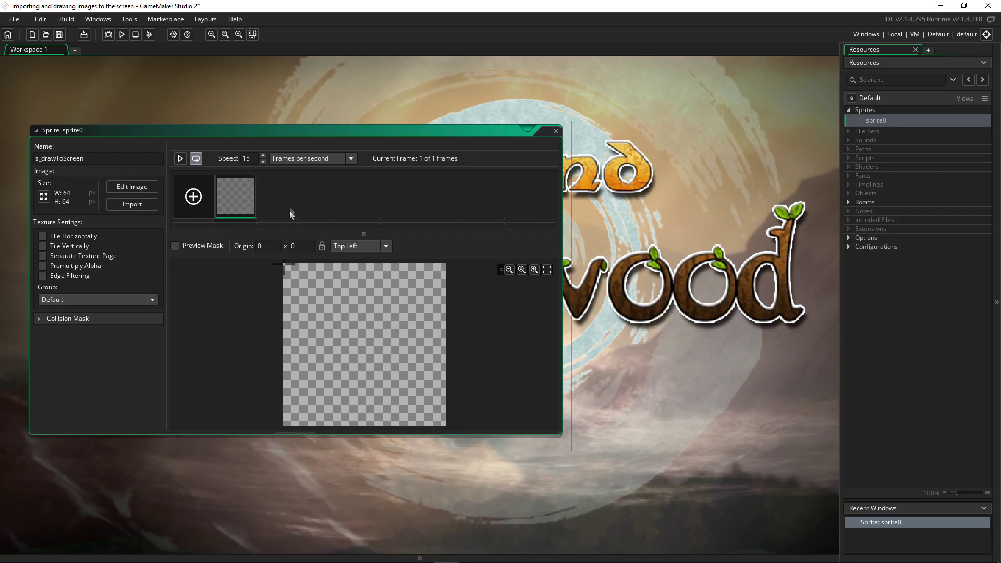
Open the sprite's frame in the image editor and position the canvas view
{"action": "double_click", "coordinate": [235, 195]}
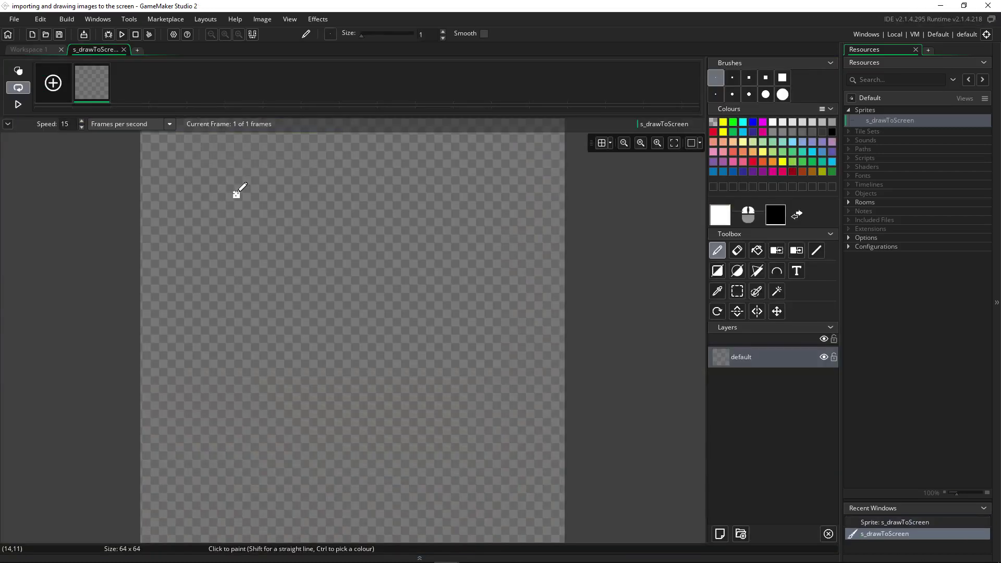
{"action": "scroll", "coordinate": [277, 189], "scroll_direction": "down", "scroll_amount": 2}
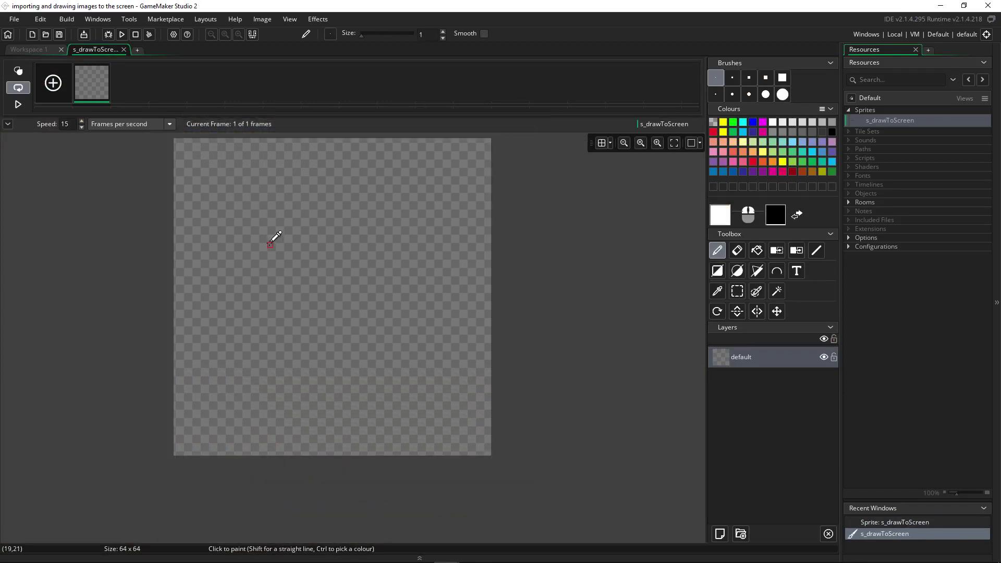
{"action": "scroll", "coordinate": [275, 237], "scroll_direction": "up", "scroll_amount": 2}
{"action": "scroll", "coordinate": [275, 237], "scroll_direction": "down", "scroll_amount": 3}
{"action": "scroll", "coordinate": [275, 237], "scroll_direction": "up", "scroll_amount": 3}
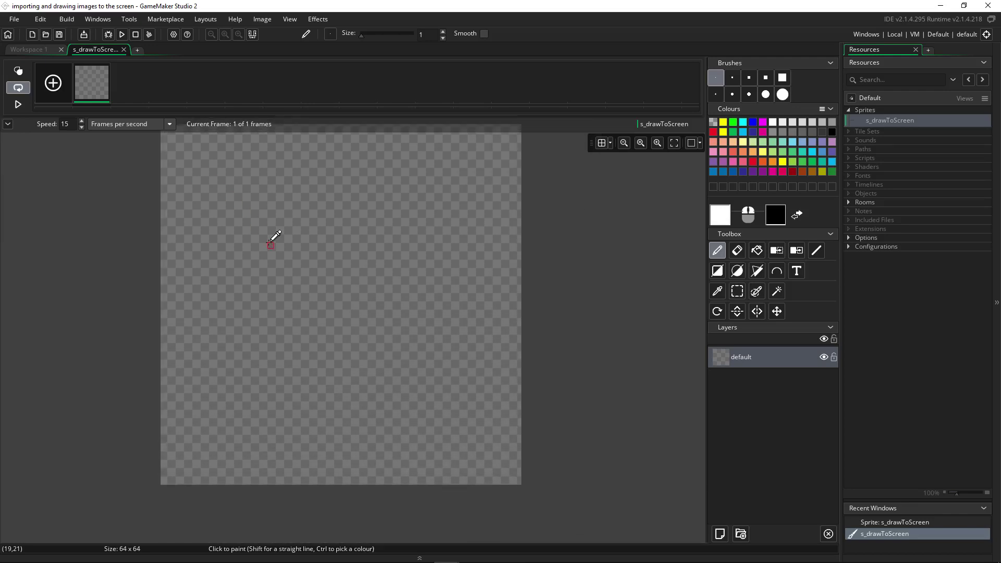
{"action": "scroll", "coordinate": [271, 241], "scroll_direction": "up", "scroll_amount": 1}
{"action": "left_click", "coordinate": [319, 245]}
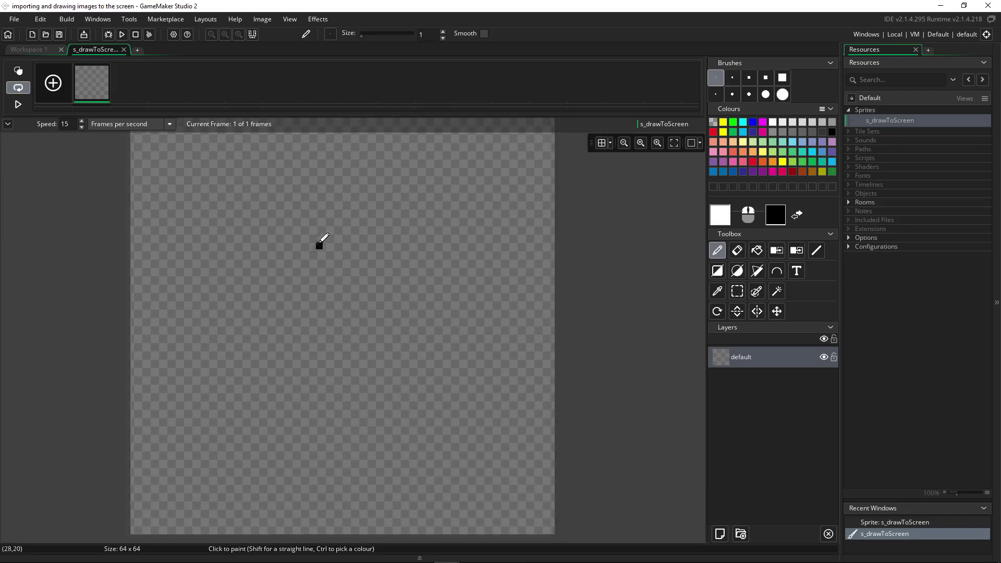
{"action": "mouse_move", "coordinate": [319, 245]}
{"action": "middle_mouse_down"}
{"action": "mouse_move", "coordinate": [291, 314]}
{"action": "mouse_move", "coordinate": [441, 298]}
{"action": "mouse_move", "coordinate": [329, 235]}
{"action": "mouse_move", "coordinate": [344, 302]}
{"action": "mouse_move", "coordinate": [313, 286]}
{"action": "mouse_move", "coordinate": [298, 241]}
{"action": "mouse_move", "coordinate": [350, 241]}
{"action": "mouse_move", "coordinate": [327, 249]}
{"action": "middle_mouse_up"}
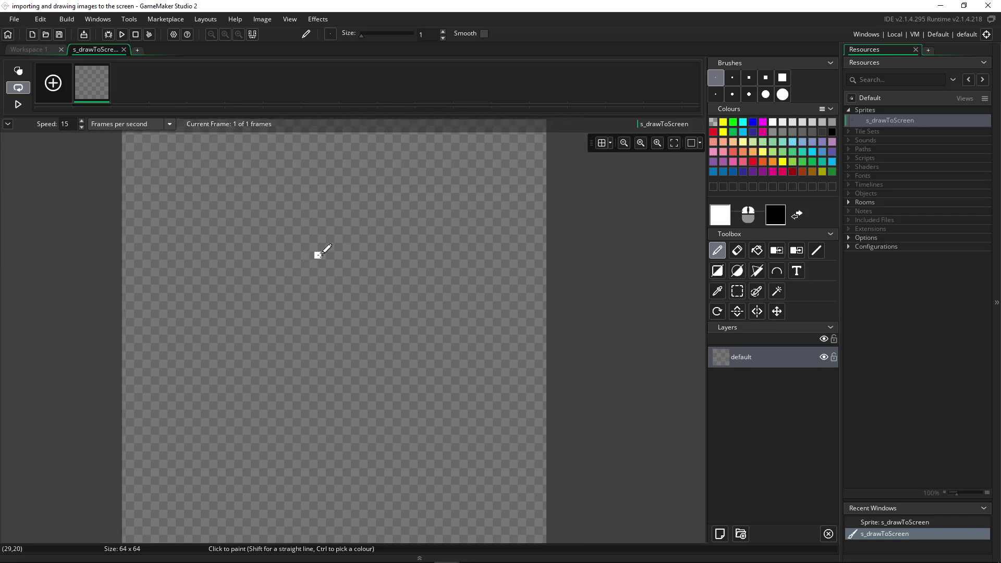
{"action": "scroll", "coordinate": [325, 255], "scroll_direction": "down", "scroll_amount": 2}
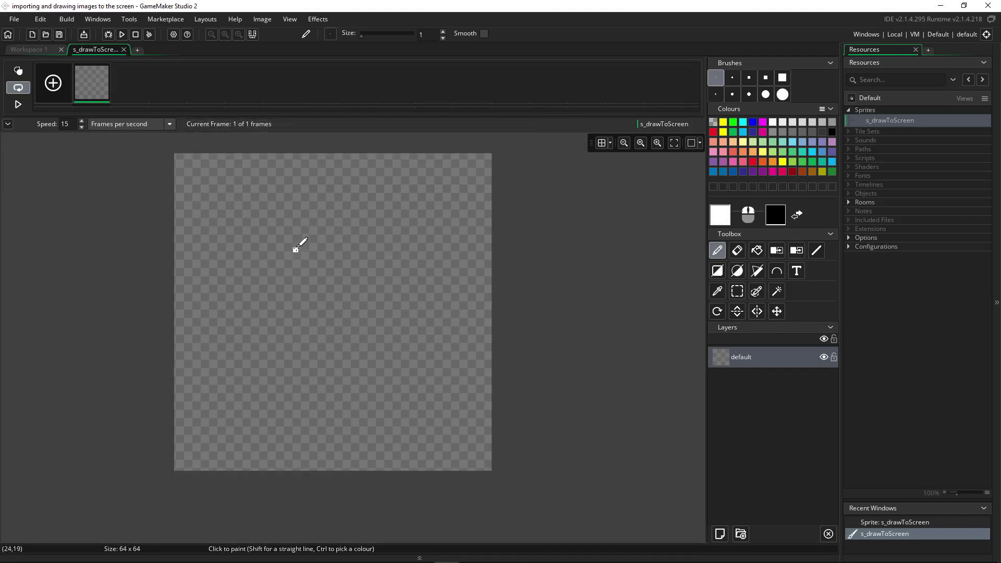
{"action": "mouse_move", "coordinate": [295, 243]}
{"action": "middle_mouse_down"}
{"action": "mouse_move", "coordinate": [338, 259]}
{"action": "mouse_move", "coordinate": [310, 256]}
{"action": "middle_mouse_up"}
{"action": "scroll", "coordinate": [309, 256], "scroll_direction": "up", "scroll_amount": 1}
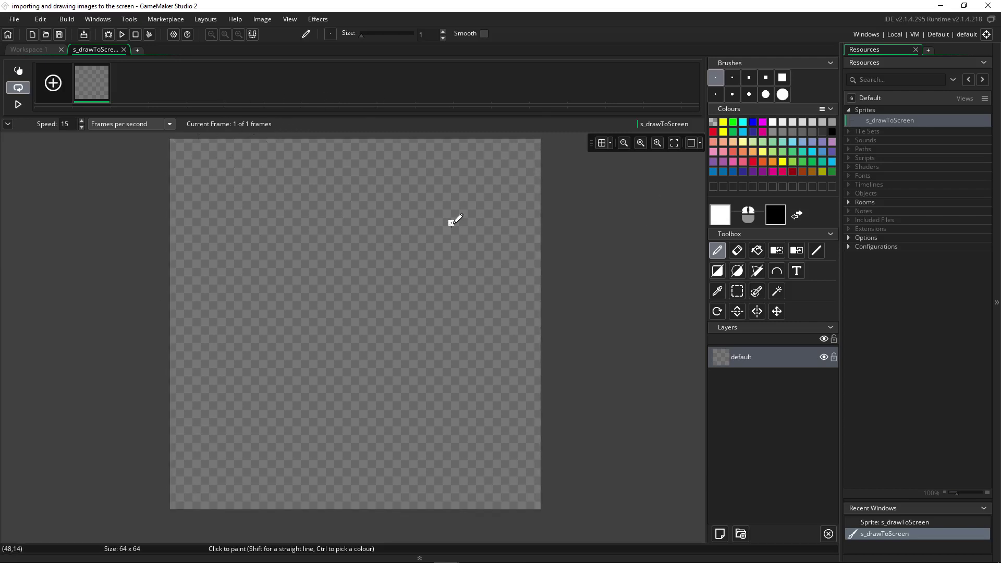
Choose a size-15 round brush in dark red and add empty frames
{"action": "left_click", "coordinate": [766, 95]}
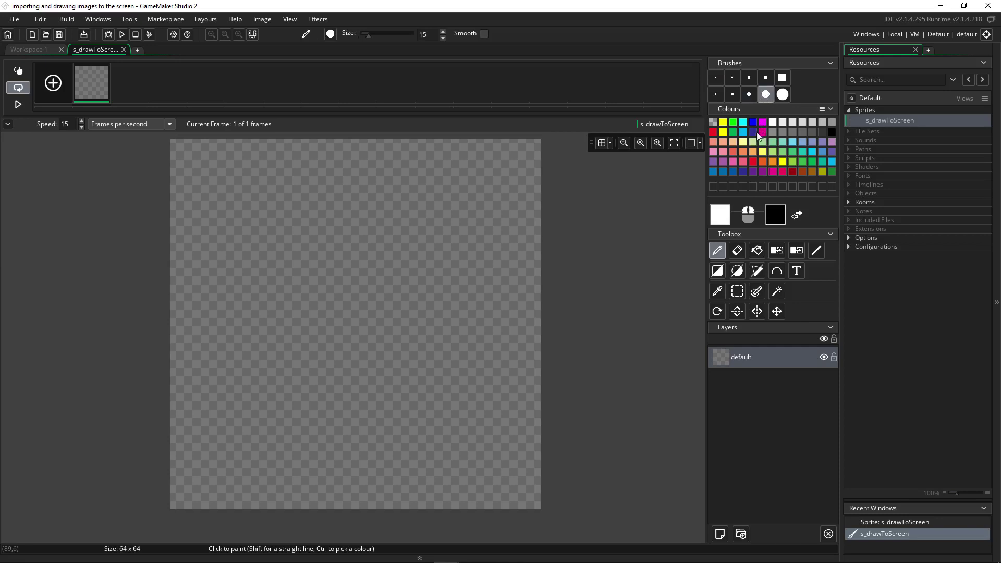
{"action": "left_click", "coordinate": [792, 172]}
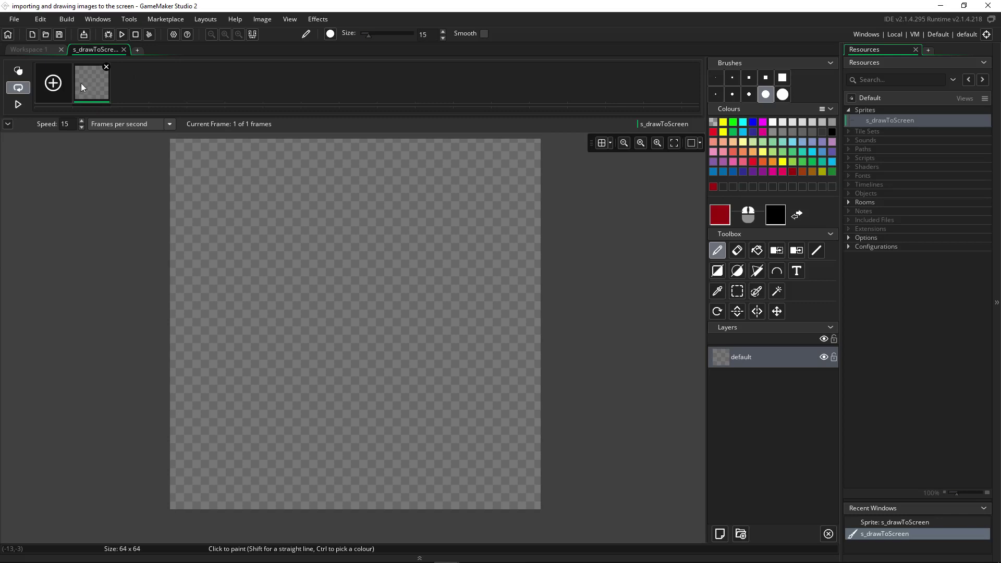
{"action": "key", "text": "ctrl+d"}
{"action": "key", "text": "ctrl+d"}
{"action": "key", "text": "ctrl+d"}
{"action": "key", "text": "ctrl+d"}
{"action": "key", "text": "ctrl+d"}
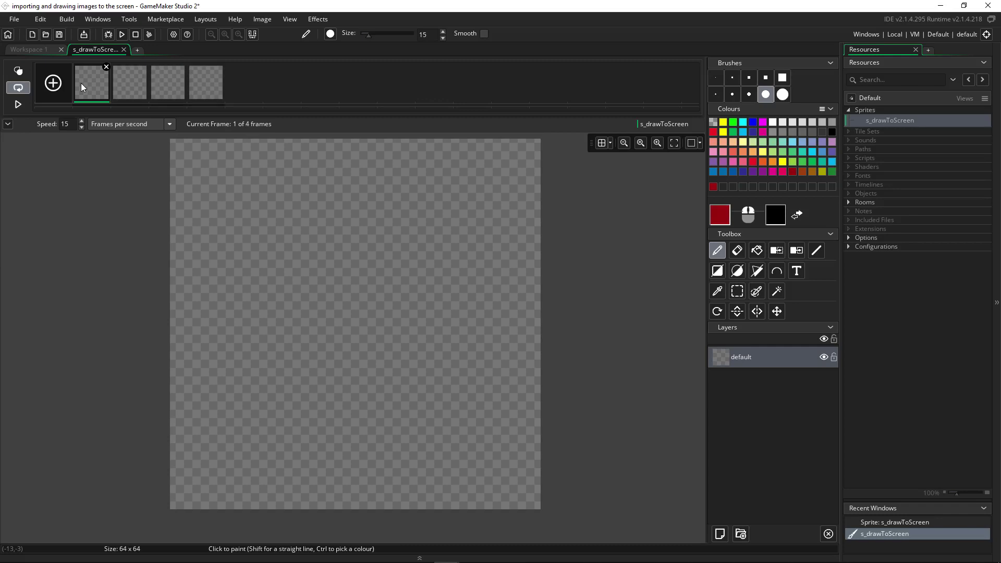
Extend to eight frames, preview the animation, and paint with a size-7 brush in blue and magenta
{"action": "key", "text": "ctrl+d"}
{"action": "key", "text": "ctrl+d"}
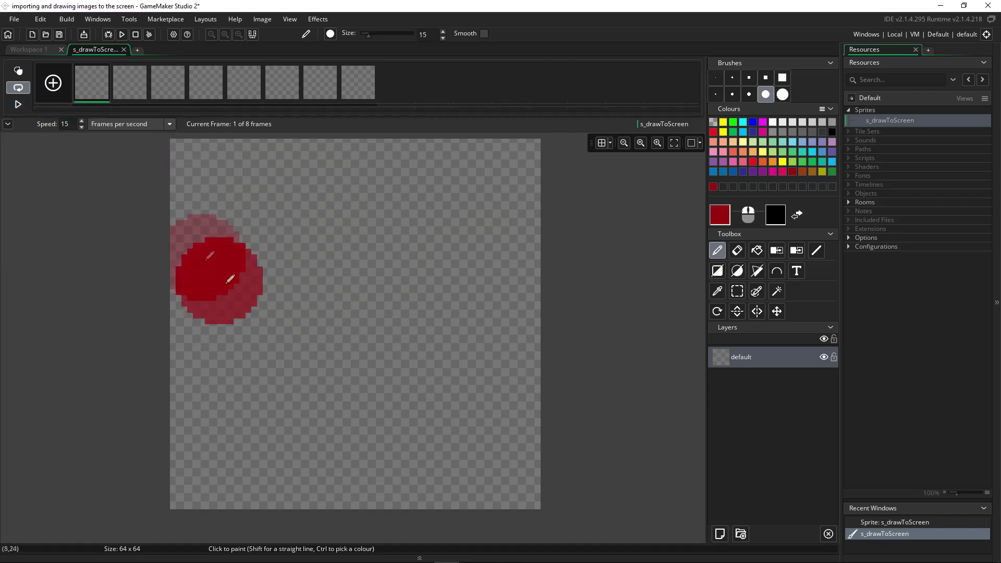
{"action": "left_click", "coordinate": [18, 104]}
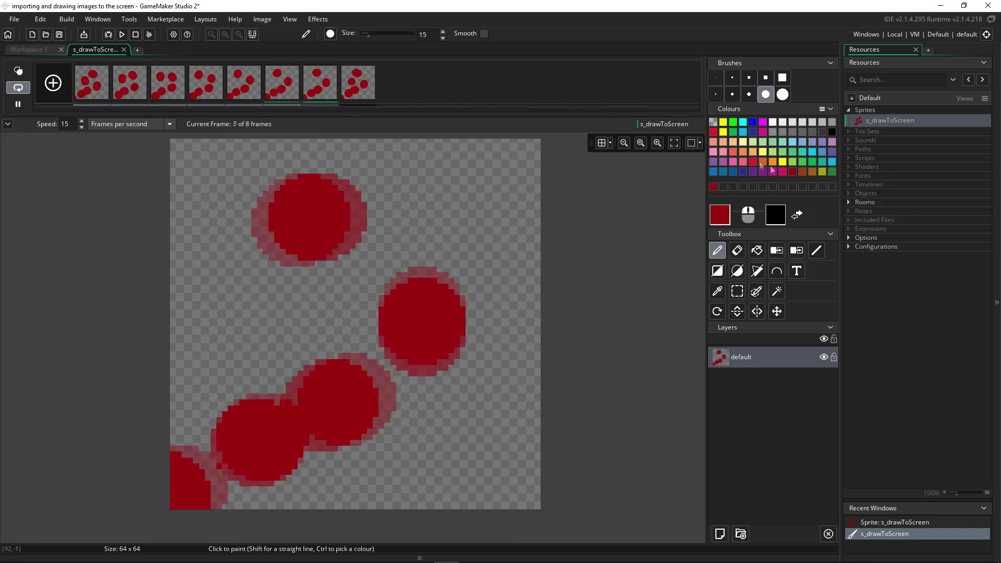
{"action": "left_click", "coordinate": [749, 94]}
{"action": "left_click", "coordinate": [753, 132]}
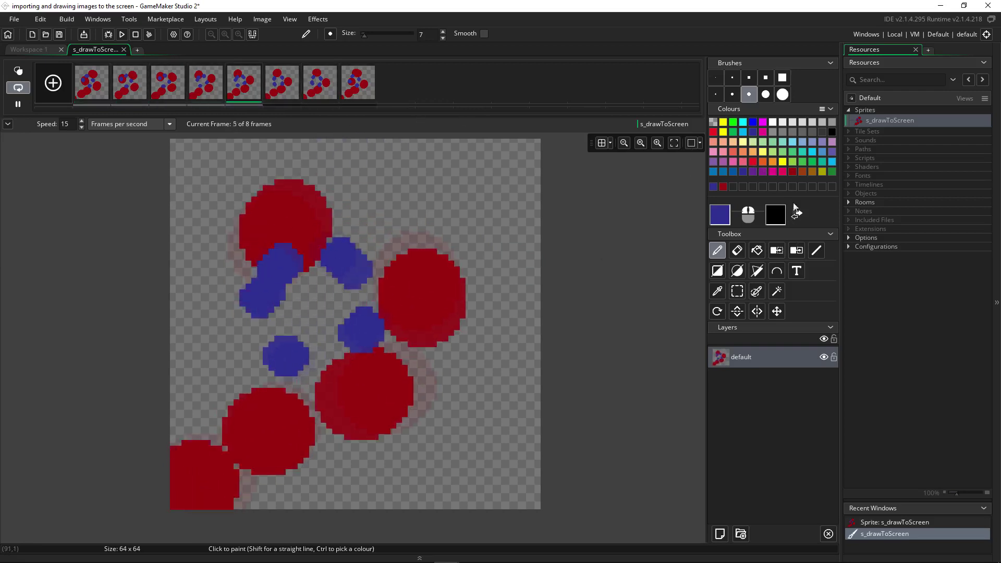
{"action": "left_click", "coordinate": [763, 133]}
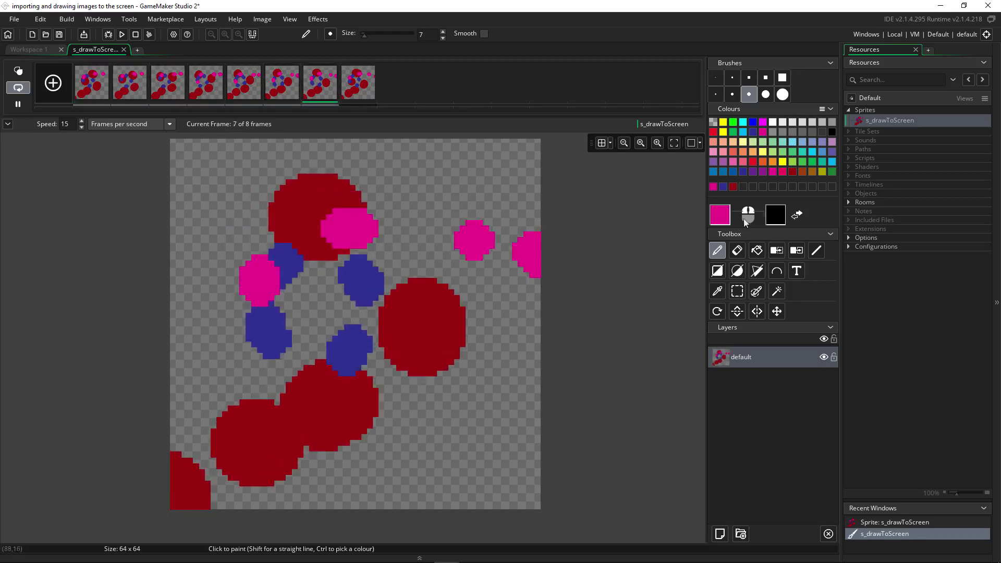
Paint blue with a size-5 brush, erase parts of the frames, and close the image editor
{"action": "left_click", "coordinate": [732, 172]}
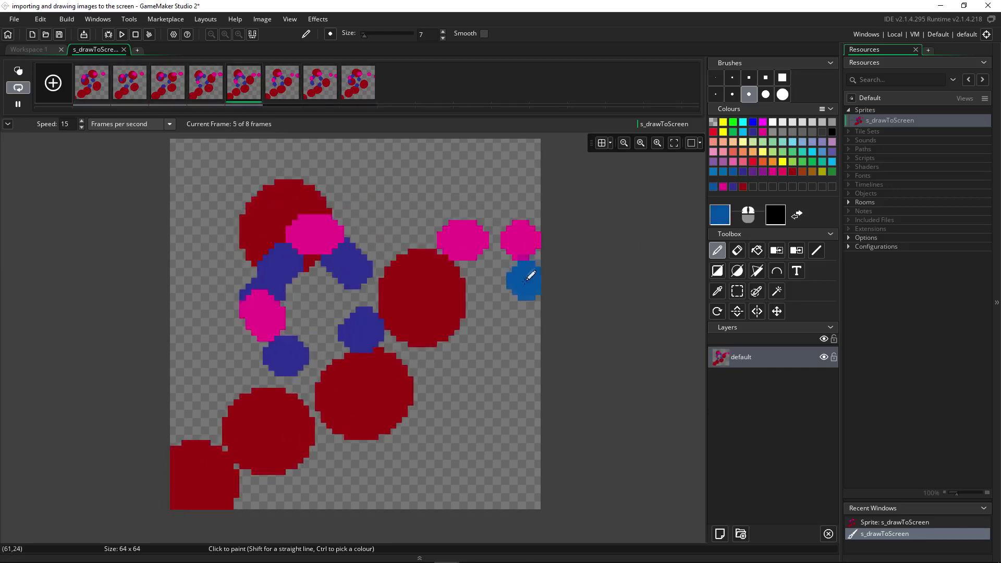
{"action": "left_click", "coordinate": [732, 94]}
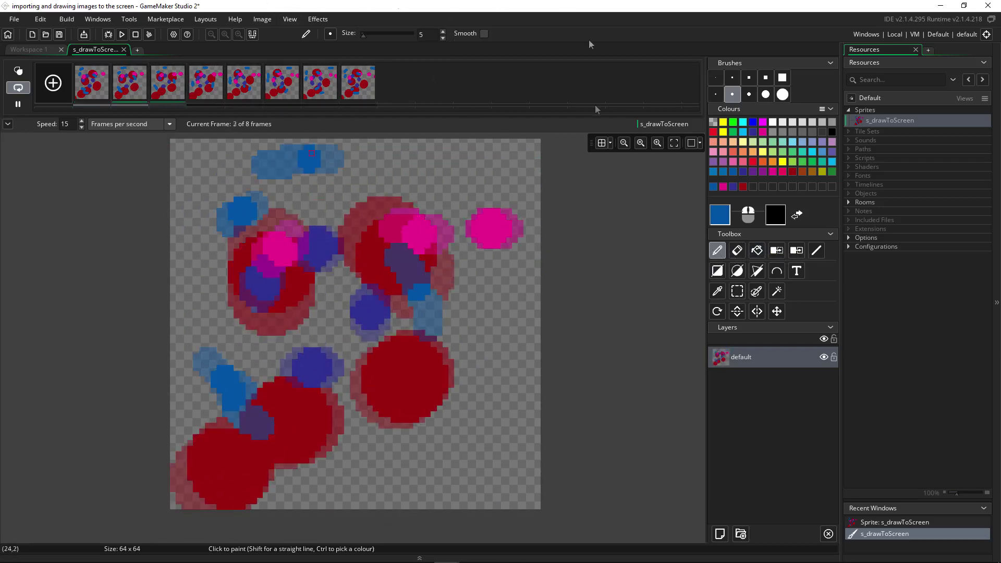
{"action": "left_click", "coordinate": [739, 252]}
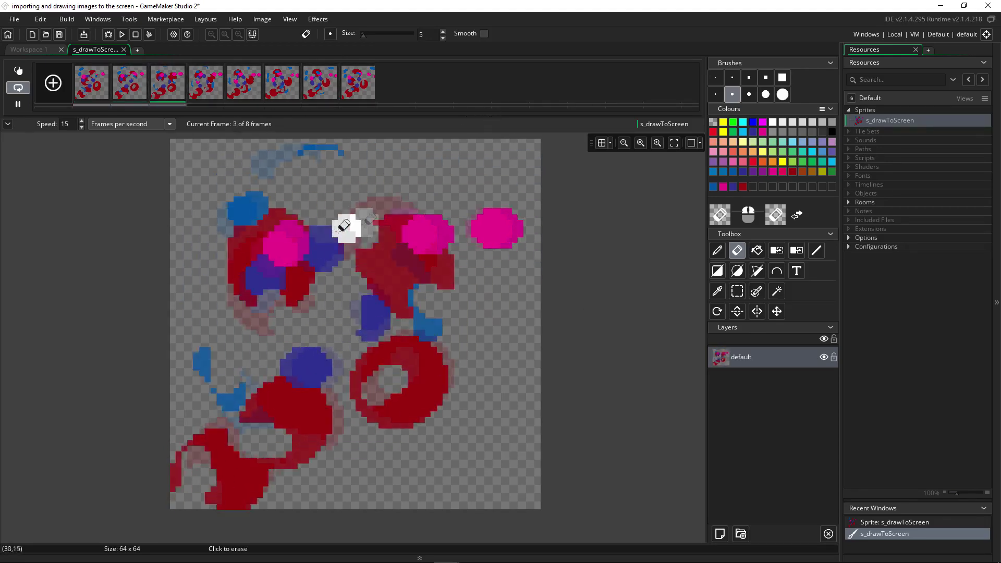
{"action": "key", "text": "ctrl+w"}
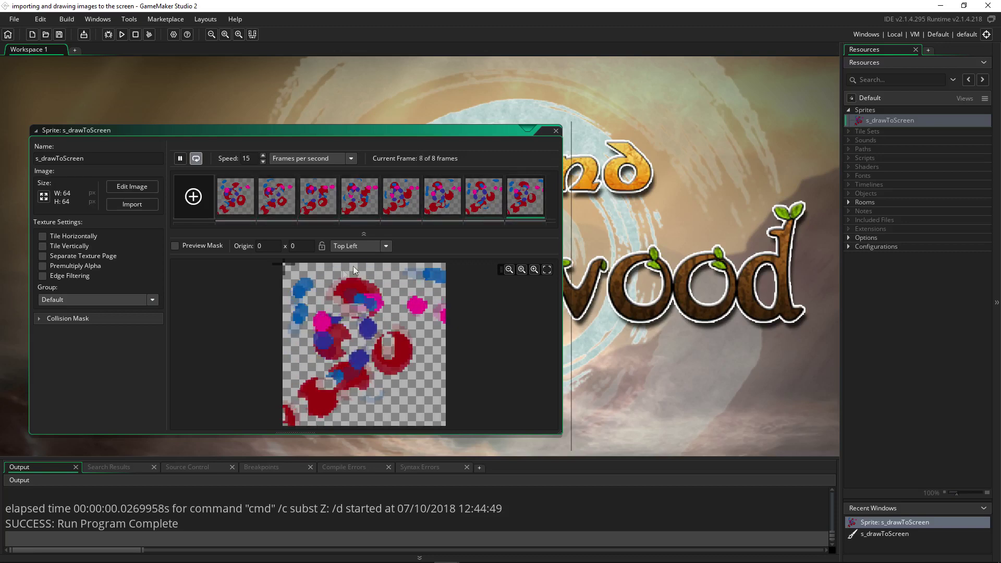
Close the sprite window and import s_gun.yy via Sprites > Add Existing
{"action": "key", "text": "ctrl+w"}
{"action": "right_click", "coordinate": [866, 111]}
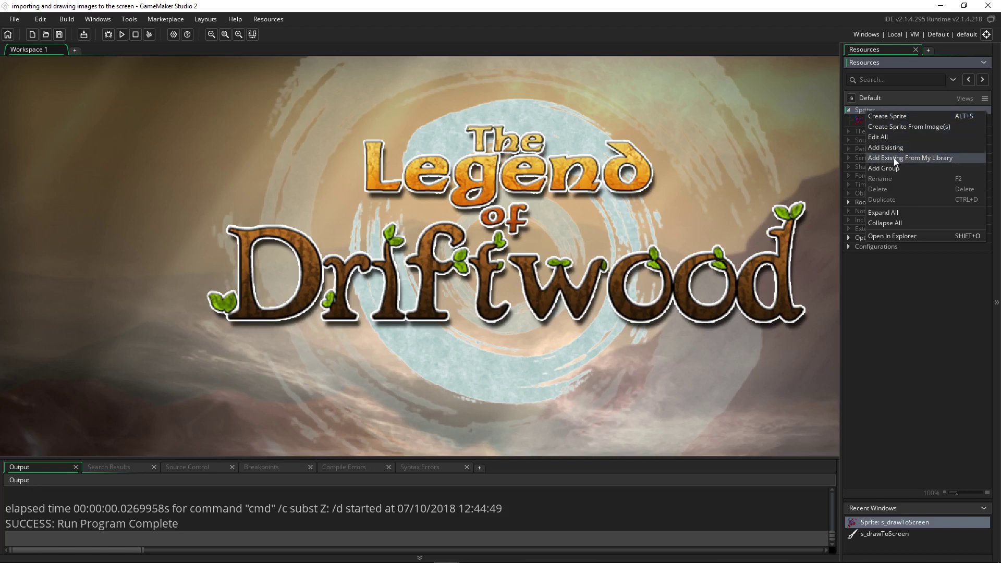
{"action": "left_click", "coordinate": [918, 149]}
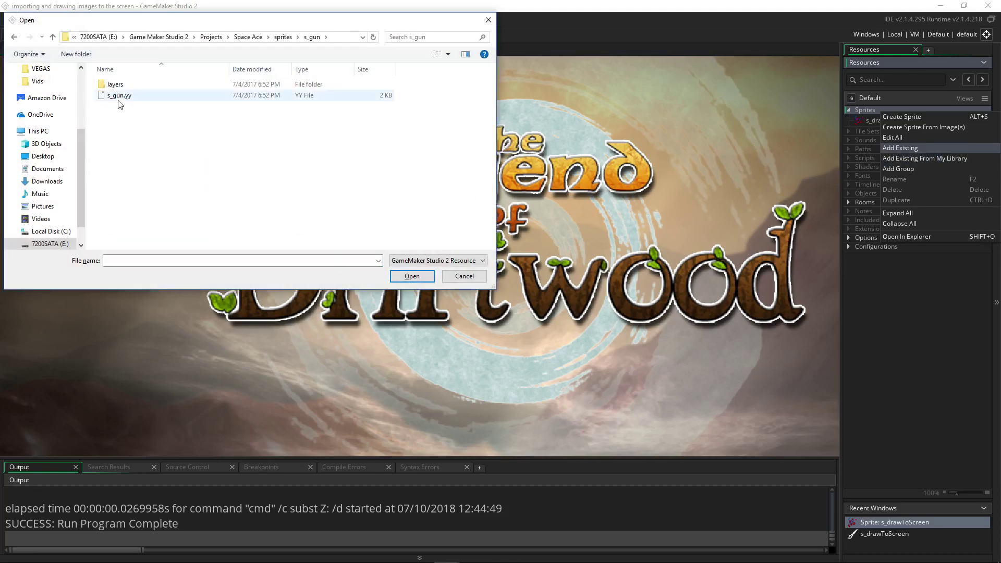
{"action": "double_click", "coordinate": [139, 96]}
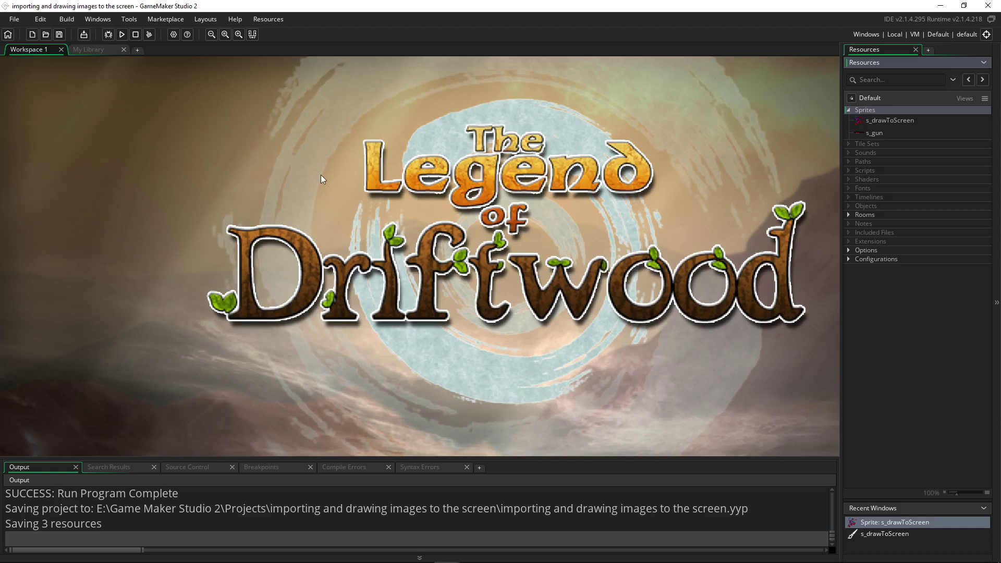
Inspect the imported 32×8 s_gun sprite, close it, and expand the Rooms list
{"action": "double_click", "coordinate": [879, 136]}
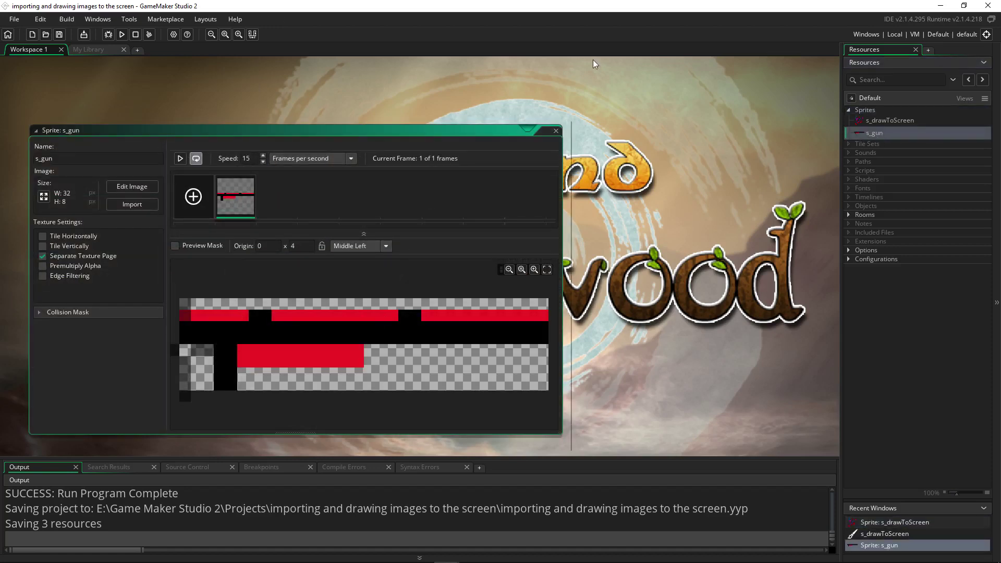
{"action": "key", "text": "ctrl+w"}
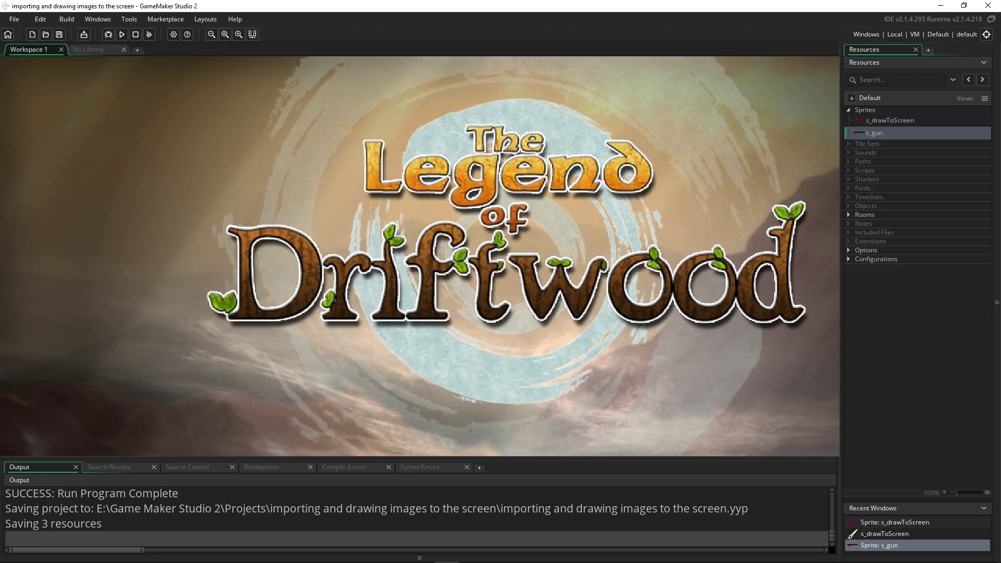
{"action": "left_click", "coordinate": [849, 214]}
Open room0 and assign s_gun as the Background layer's sprite
{"action": "double_click", "coordinate": [871, 224]}
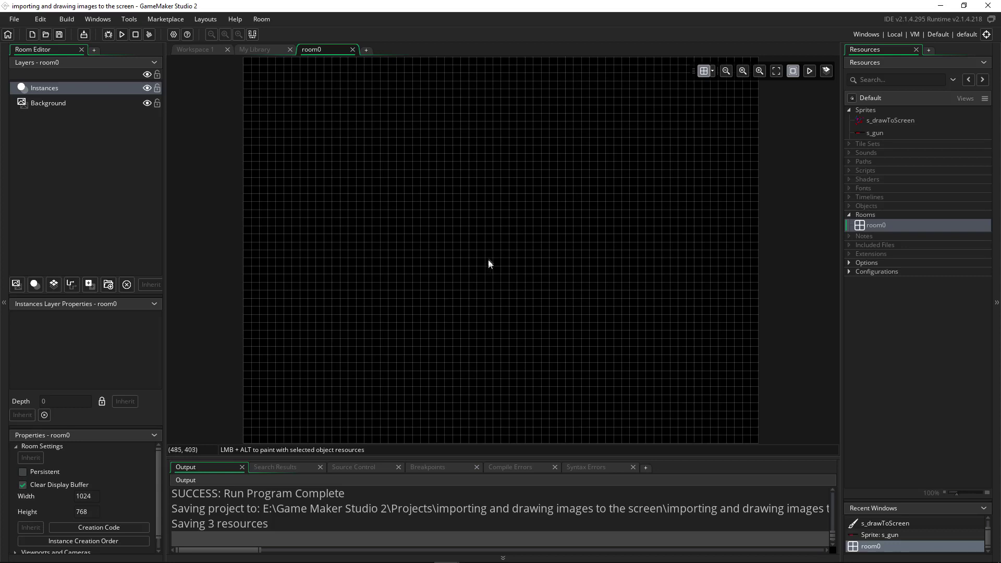
{"action": "scroll", "coordinate": [468, 230], "scroll_direction": "down", "scroll_amount": 2, "text": "ctrl"}
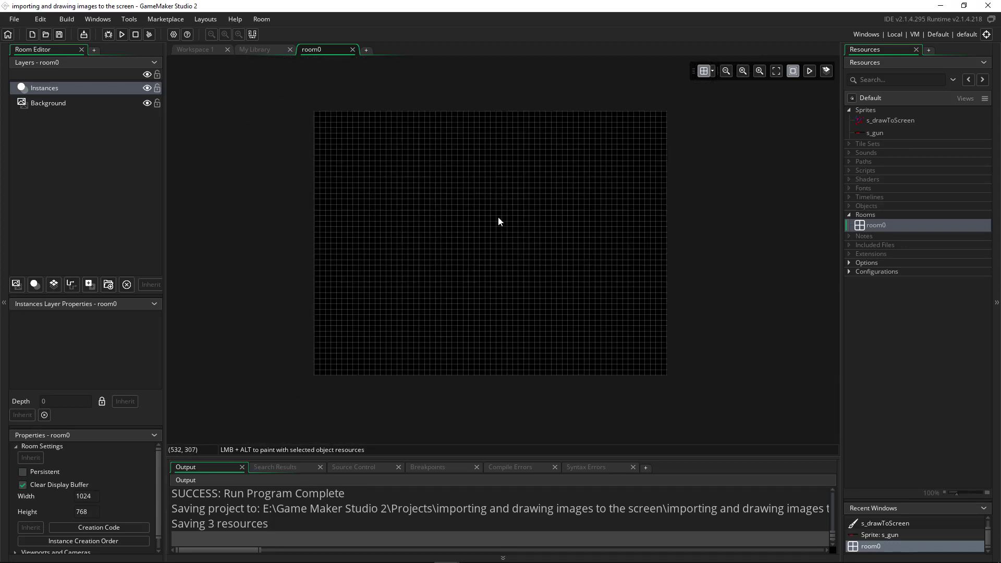
{"action": "scroll", "coordinate": [452, 214], "scroll_direction": "up", "scroll_amount": 2, "text": "ctrl"}
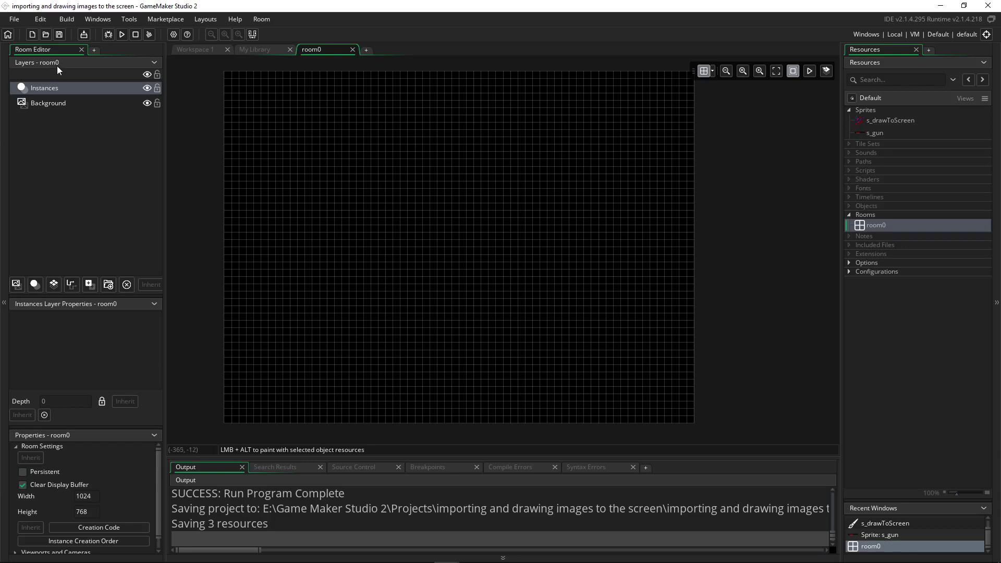
{"action": "left_click", "coordinate": [55, 104]}
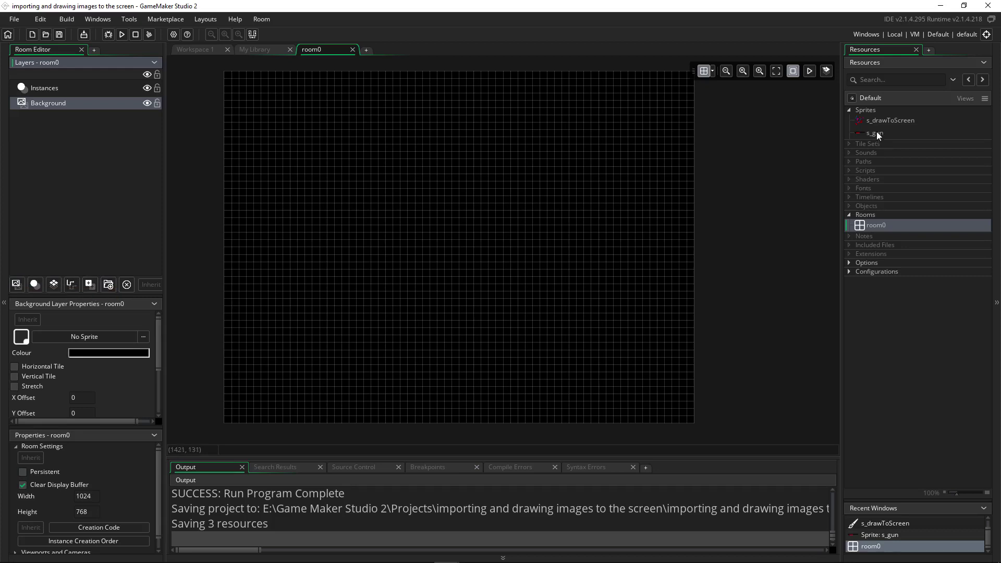
{"action": "left_click_drag", "start_coordinate": [876, 134], "coordinate": [468, 225]}
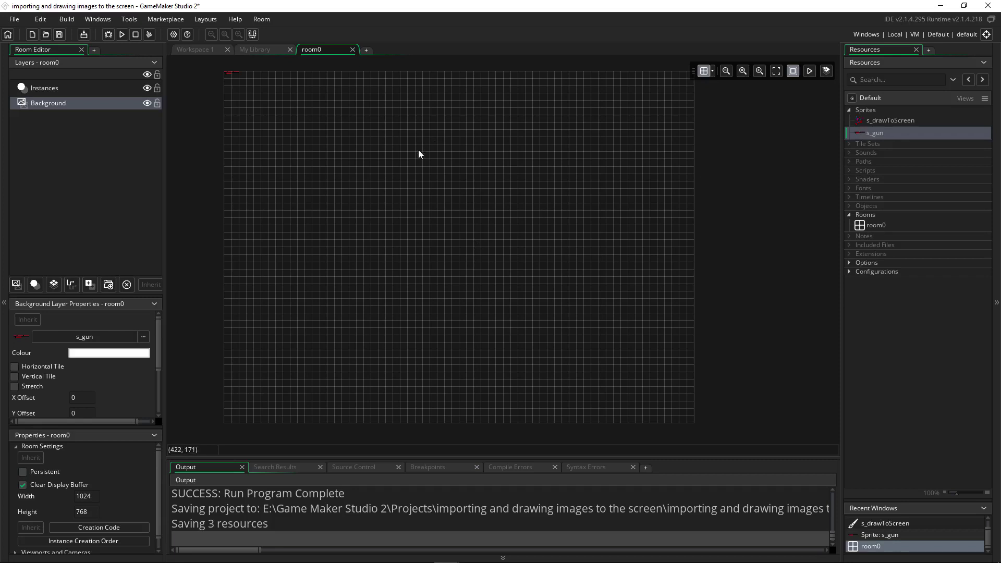
Switch the Background layer sprite to s_drawToScreen and run the game
{"action": "left_click_drag", "start_coordinate": [890, 121], "coordinate": [504, 151]}
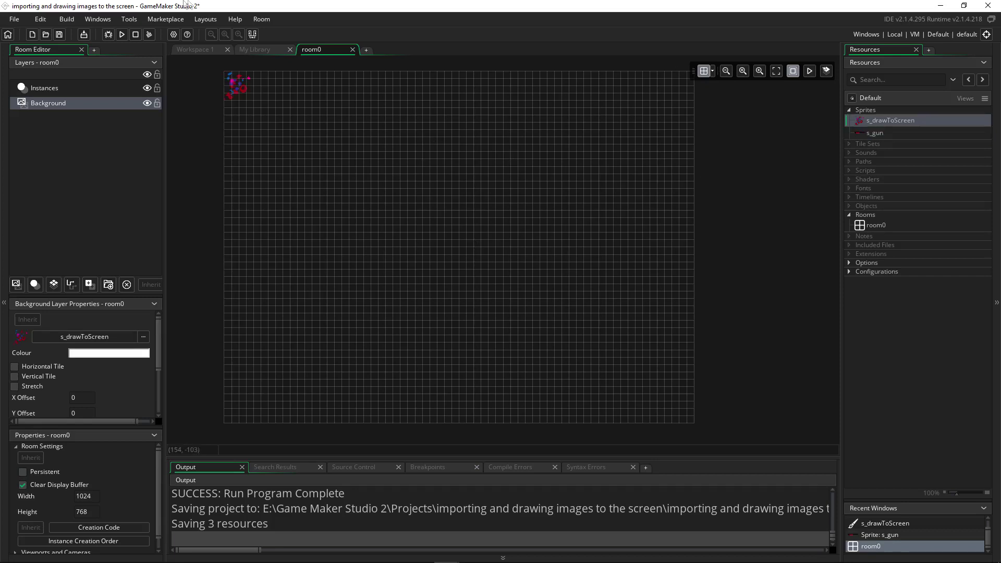
{"action": "left_click", "coordinate": [123, 35]}
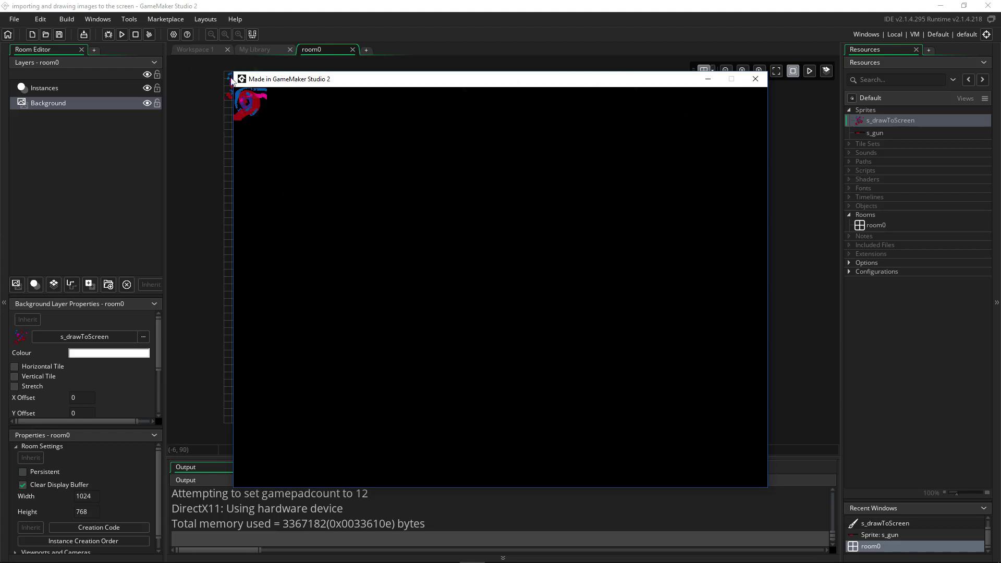
Close the game, add asset layer Assets_1, and place an s_drawToScreen instance mid-room
{"action": "left_click", "coordinate": [756, 79]}
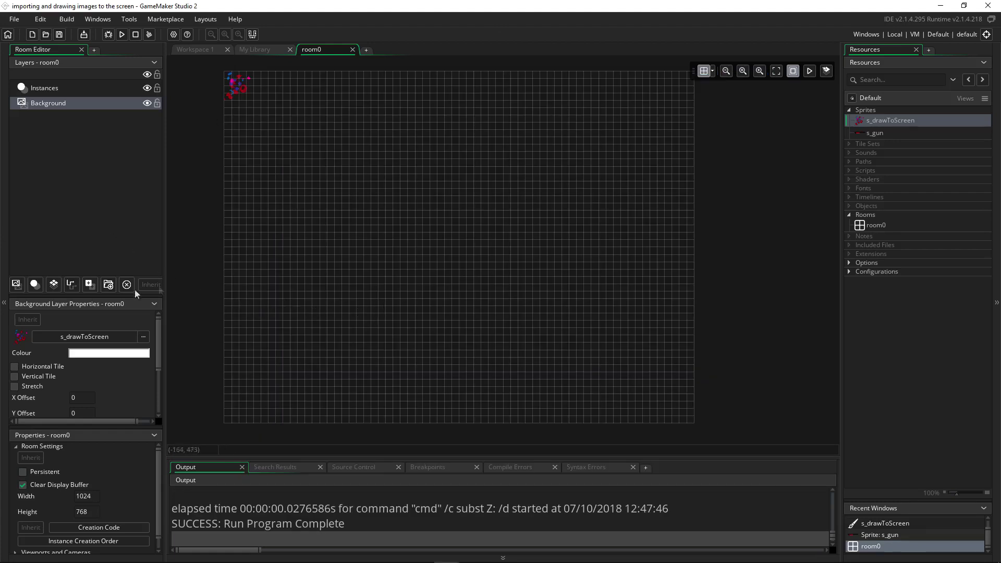
{"action": "left_click", "coordinate": [91, 286]}
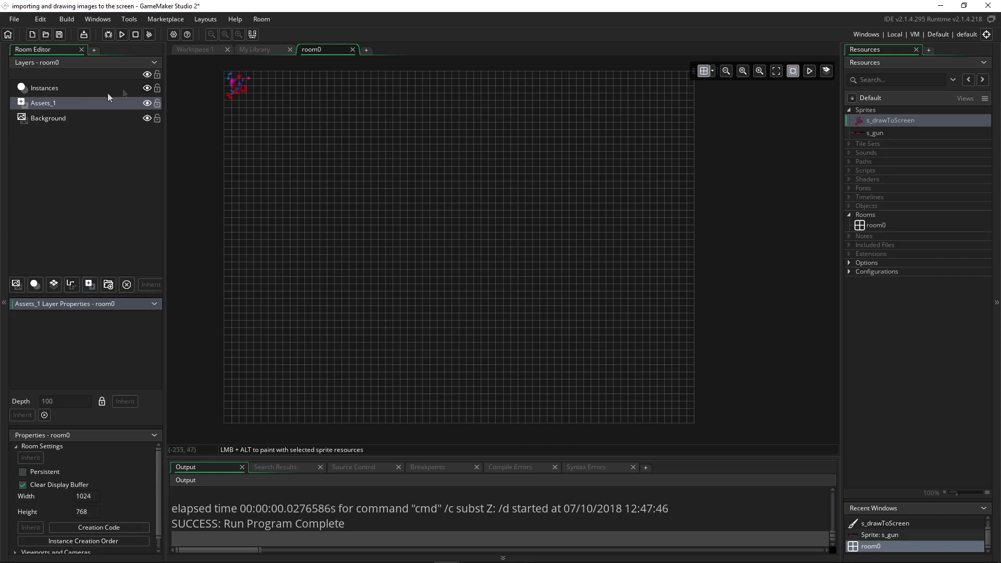
{"action": "left_click", "coordinate": [41, 105]}
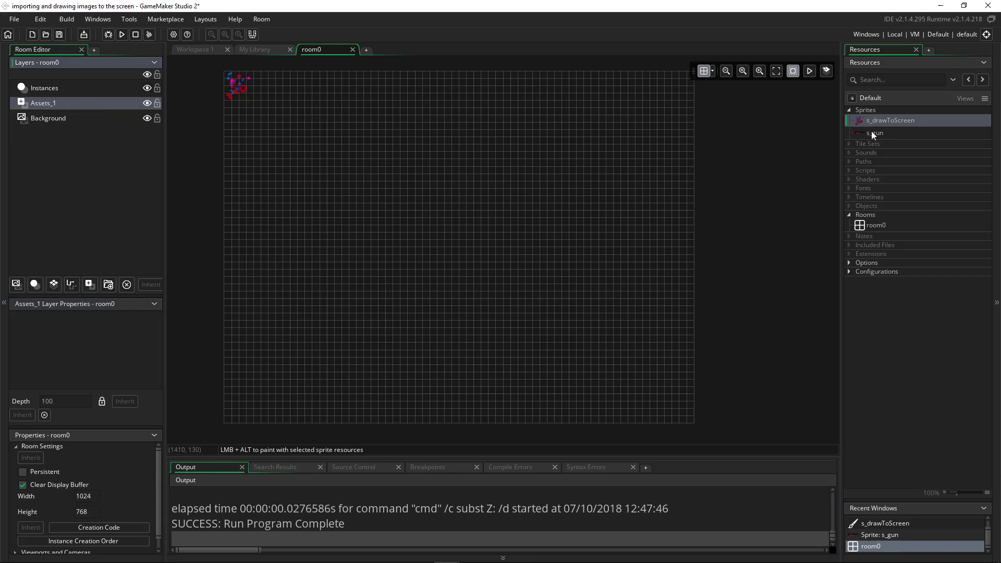
{"action": "left_click_drag", "start_coordinate": [884, 122], "coordinate": [413, 197]}
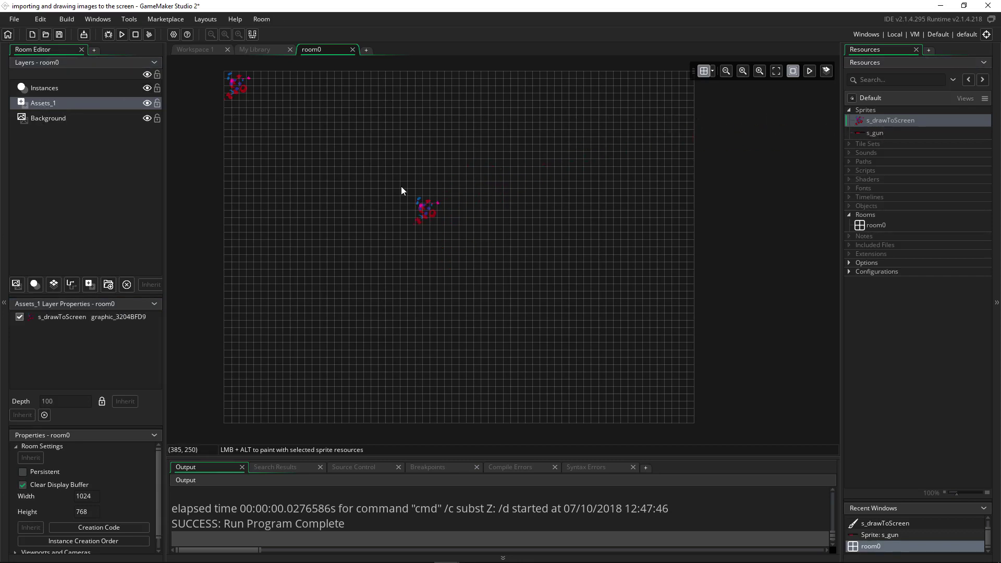
Test-run the room, then enlarge the placed sprite and move it toward the centre
{"action": "left_click", "coordinate": [122, 34]}
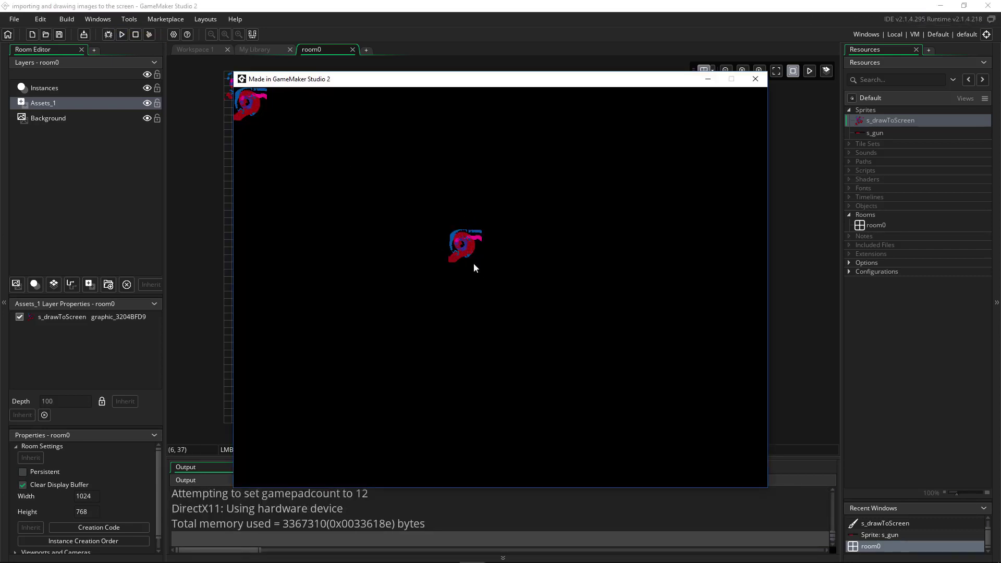
{"action": "key", "text": "alt+F4"}
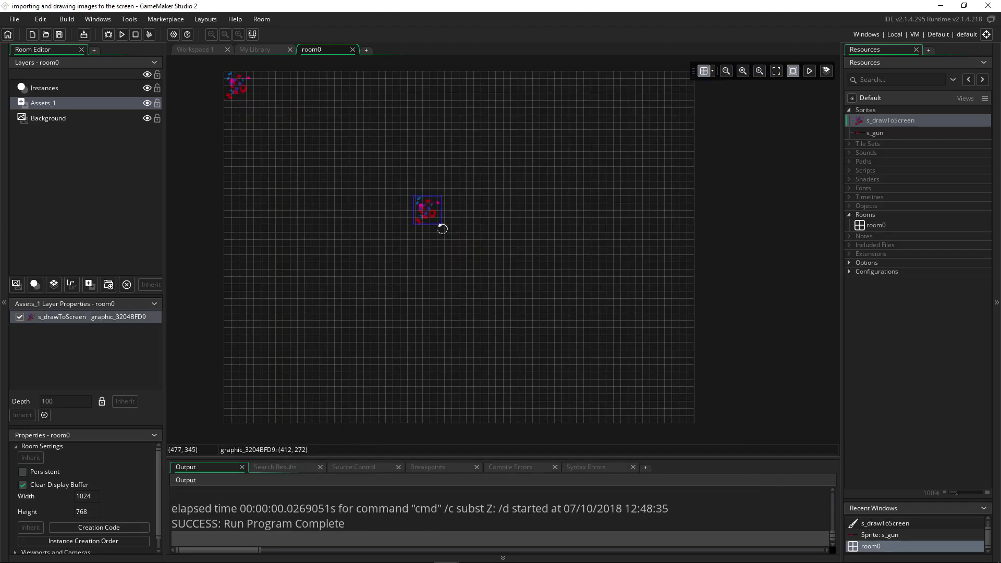
{"action": "left_click_drag", "start_coordinate": [441, 223], "coordinate": [346, 307]}
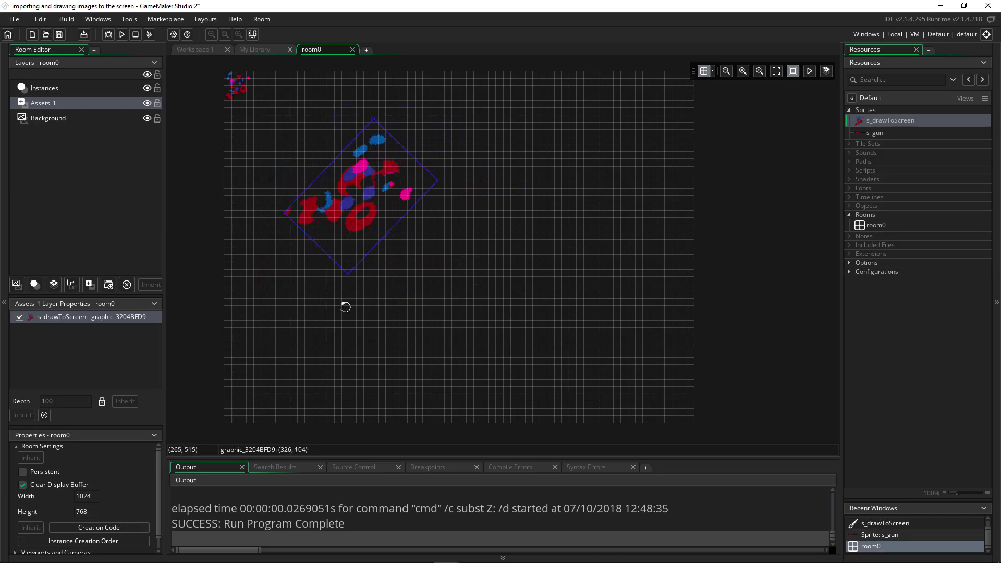
{"action": "left_click_drag", "start_coordinate": [380, 204], "coordinate": [444, 247]}
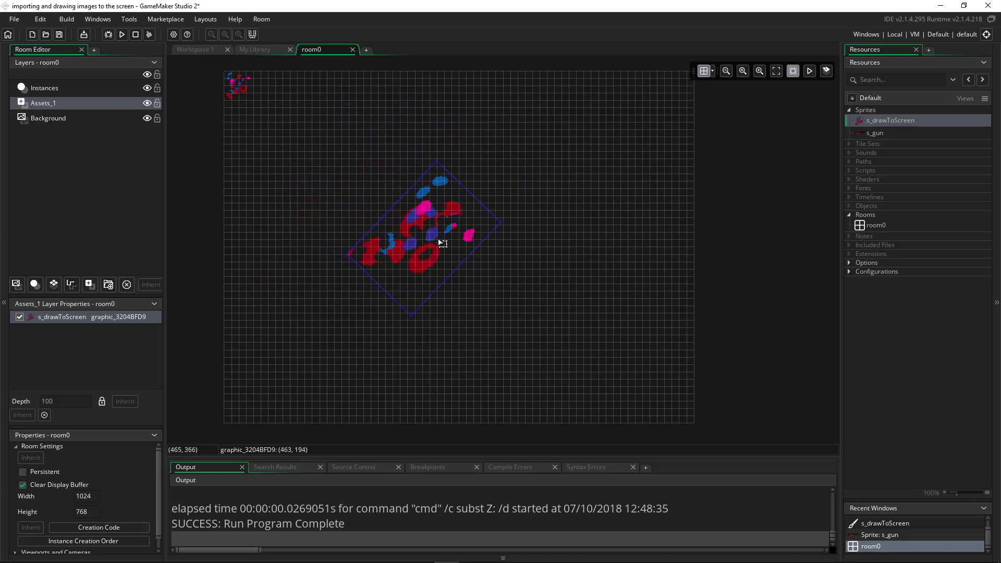
Test-run the game again, then bring up the Objects group's options
{"action": "left_click", "coordinate": [123, 35]}
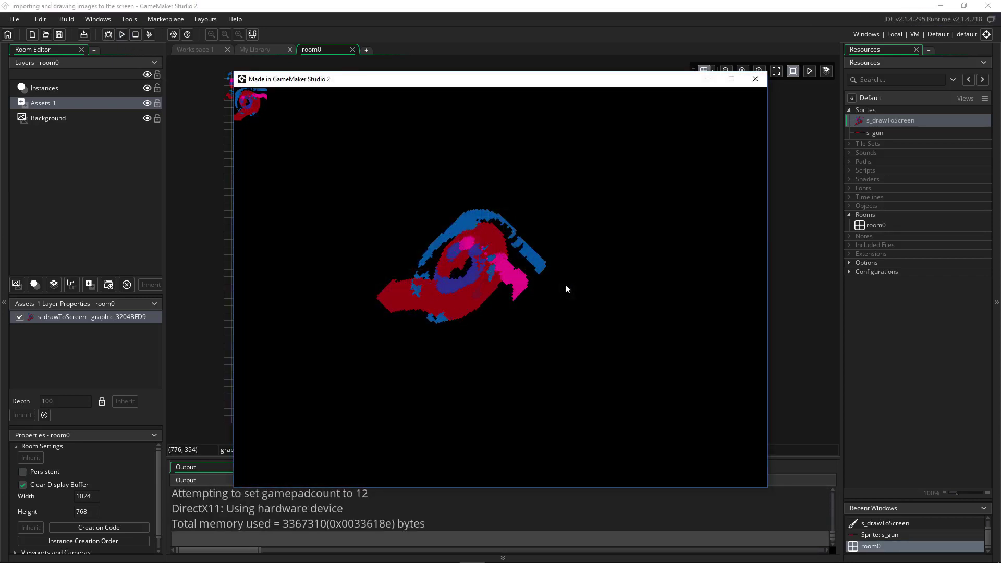
{"action": "key", "text": "Escape"}
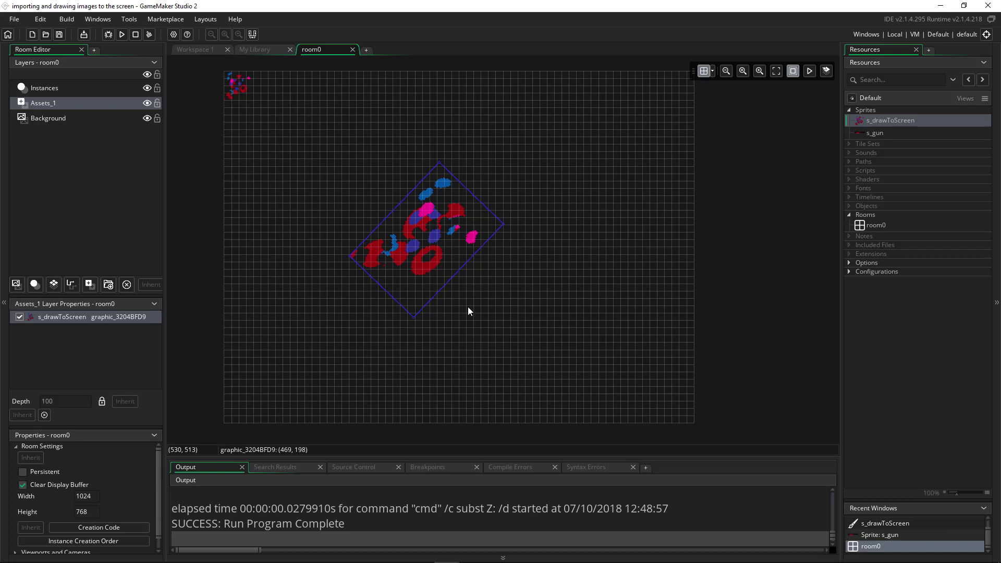
{"action": "right_click", "coordinate": [869, 207]}
Create object o_sprite1 using sprite s_drawToScreen and add a Create event to it
{"action": "left_click", "coordinate": [892, 211]}
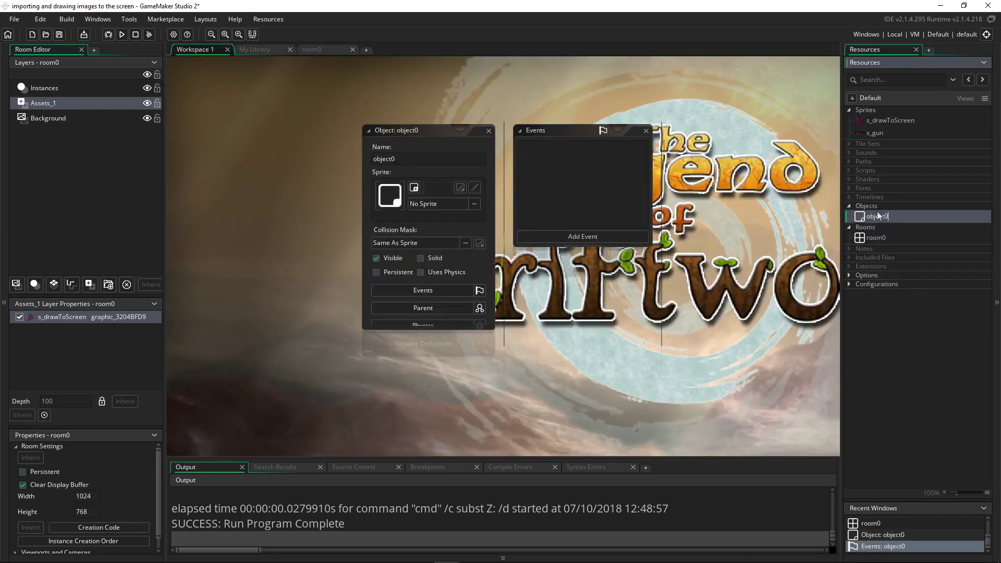
{"action": "double_click", "coordinate": [420, 159]}
{"action": "type", "text": "o_sprite1"}
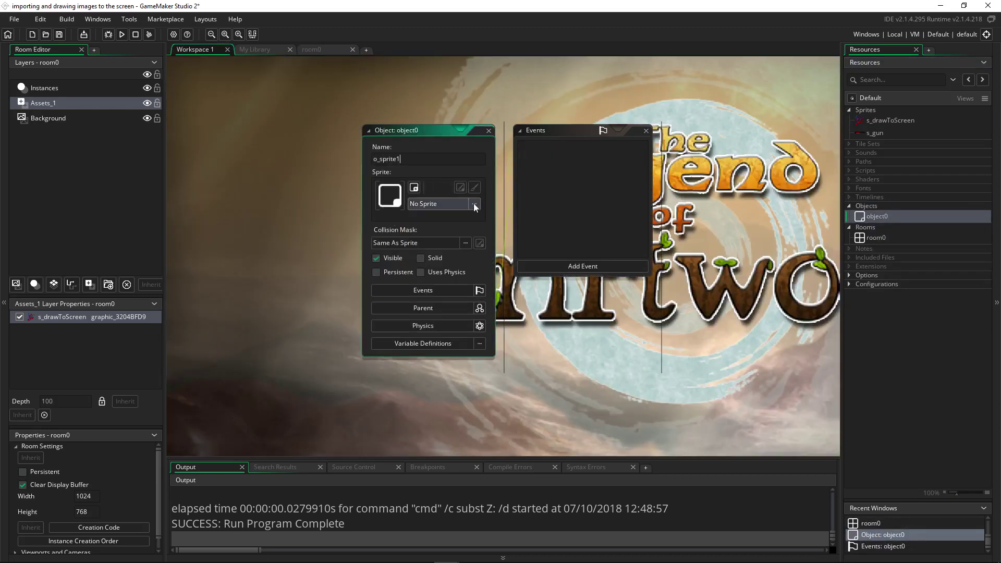
{"action": "left_click", "coordinate": [477, 203]}
{"action": "left_click", "coordinate": [586, 230]}
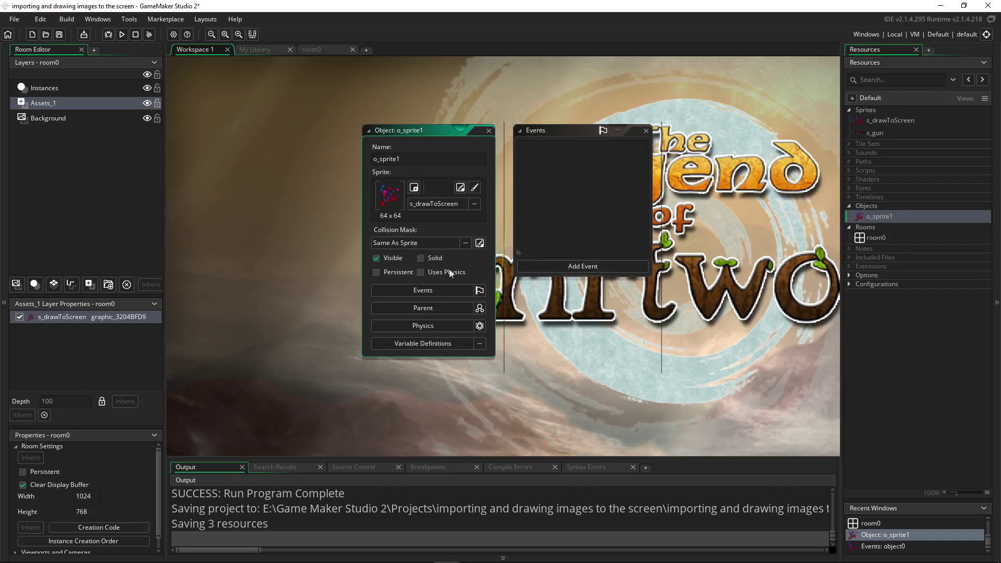
{"action": "left_click", "coordinate": [581, 266]}
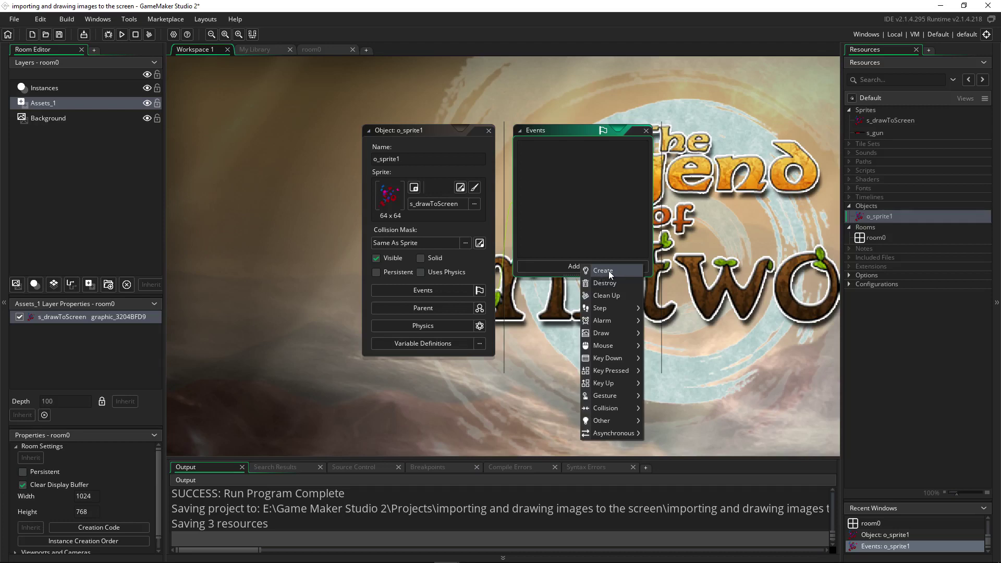
{"action": "left_click", "coordinate": [608, 271]}
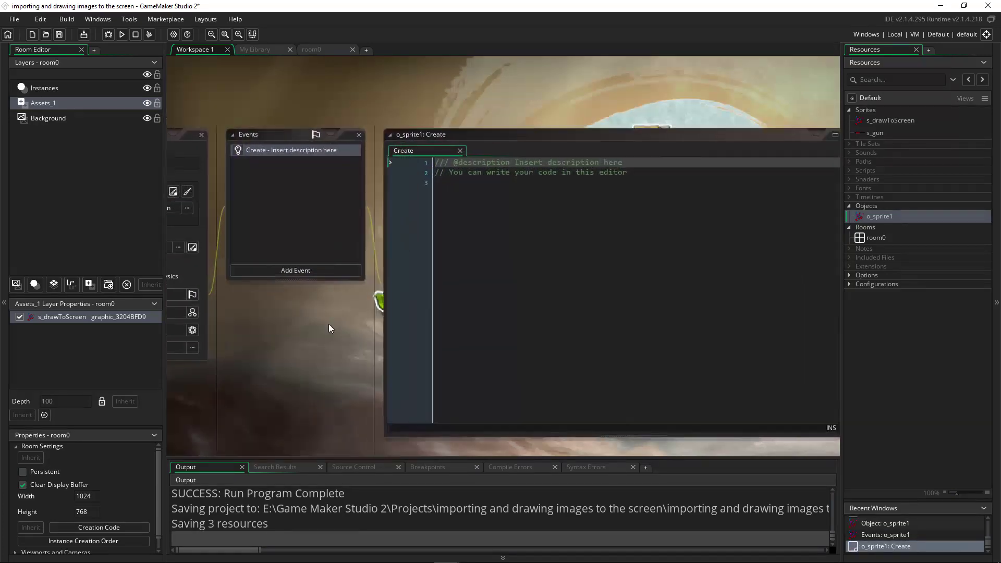
Write 'image_xscale = 2;' and 'image_yscale = image_xscale;' in the Create event code
{"action": "left_click", "coordinate": [643, 157]}
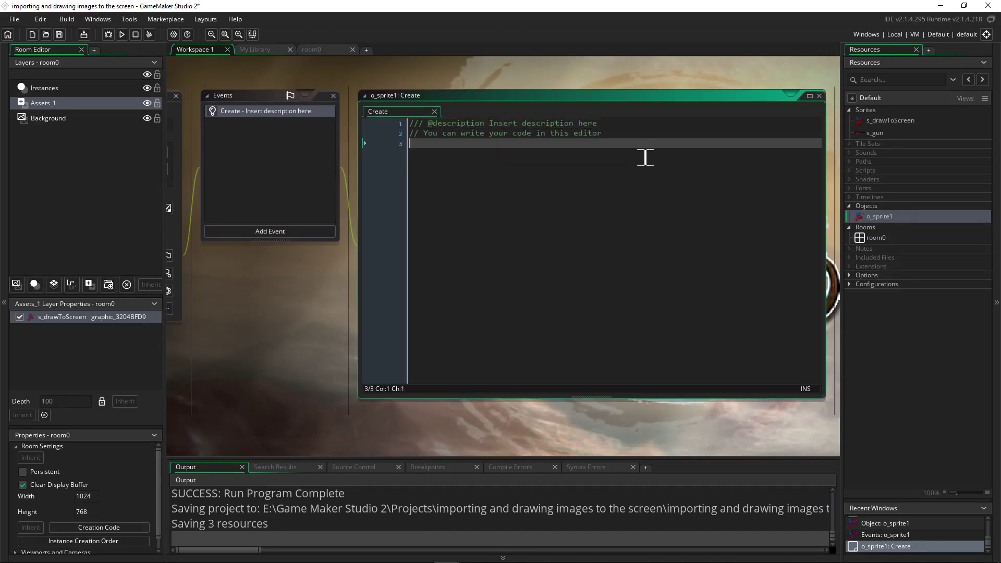
{"action": "key", "text": "Return"}
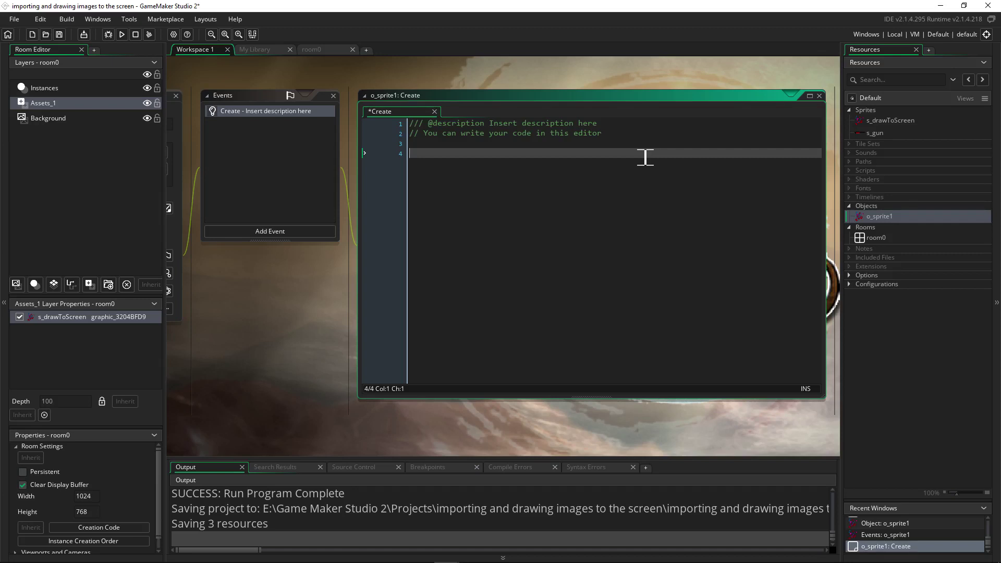
{"action": "type", "text": "image_xscale"}
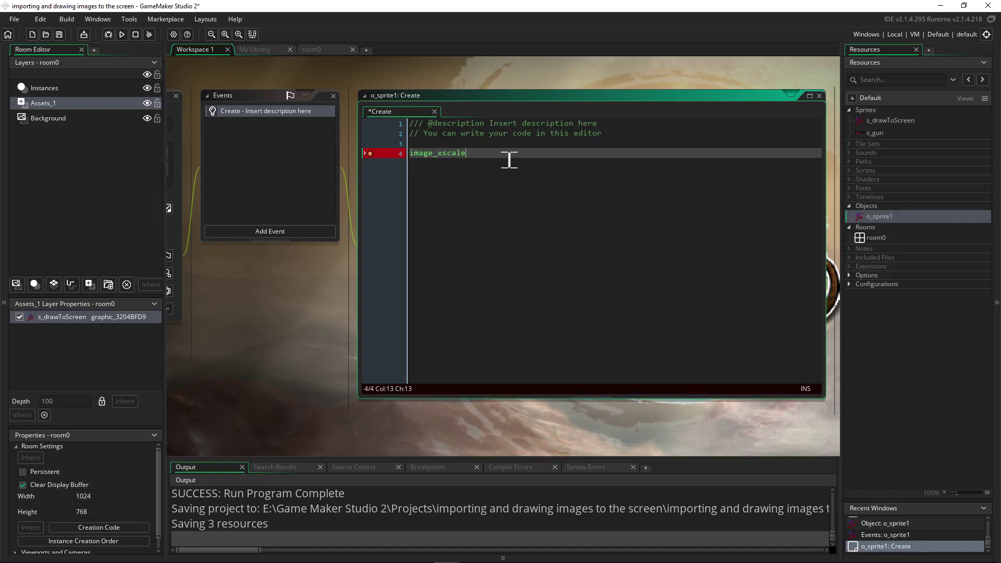
{"action": "type", "text": "= 2;"}
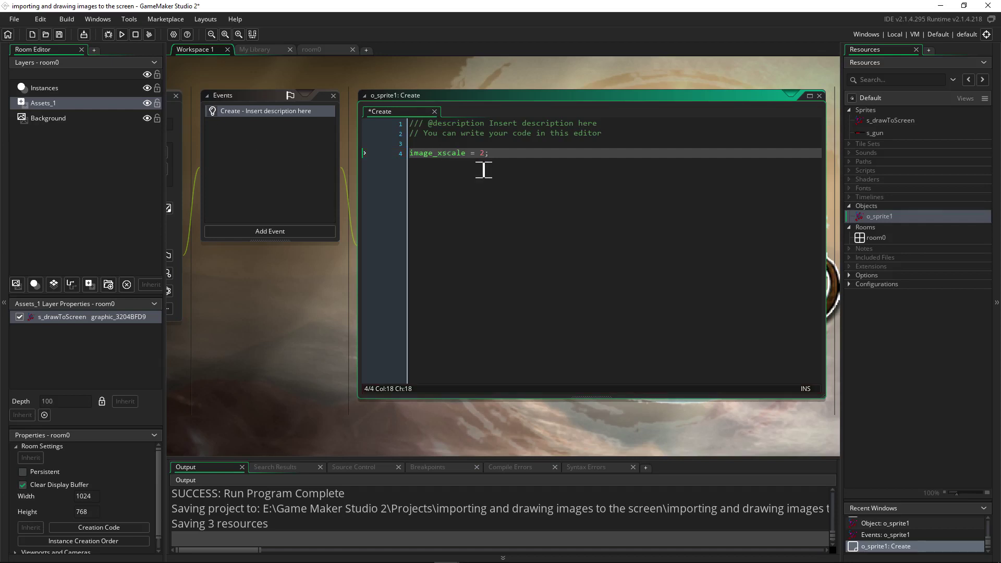
{"action": "key", "text": "Return"}
{"action": "type", "text": "image_"}
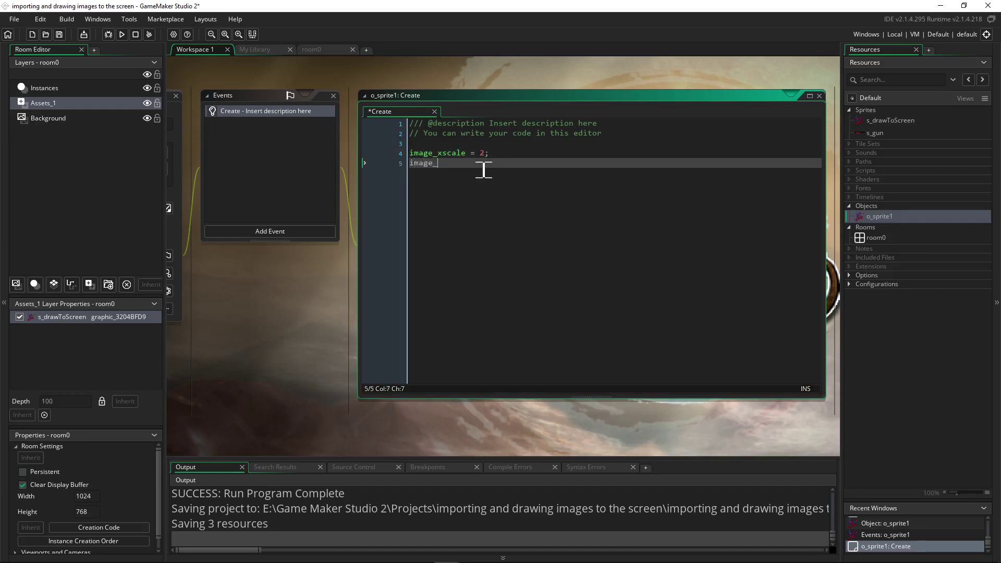
{"action": "type", "text": "yscale = image_xscale;"}
{"action": "left_click_drag", "start_coordinate": [563, 164], "coordinate": [408, 164]}
{"action": "key", "text": "ctrl+c"}
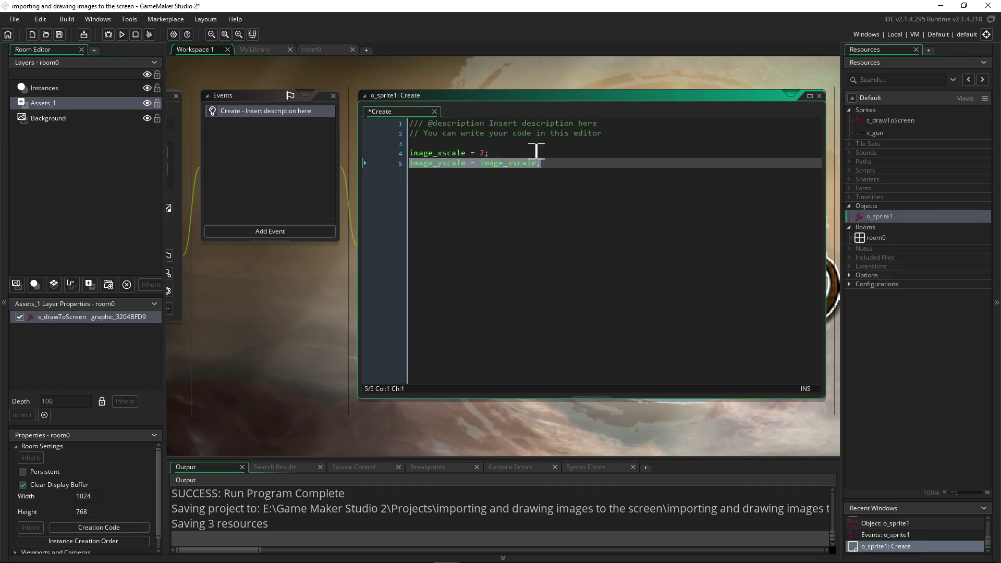
{"action": "left_click", "coordinate": [271, 234]}
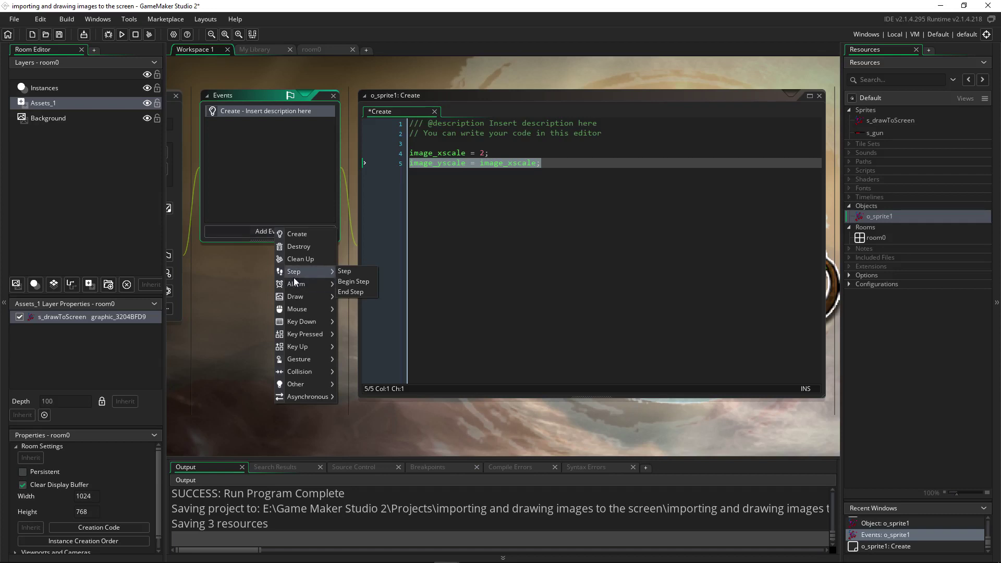
Add a Step event and paste 'image_yscale = image_xscale;' onto its line 4
{"action": "left_click", "coordinate": [344, 271]}
{"action": "left_click", "coordinate": [672, 190]}
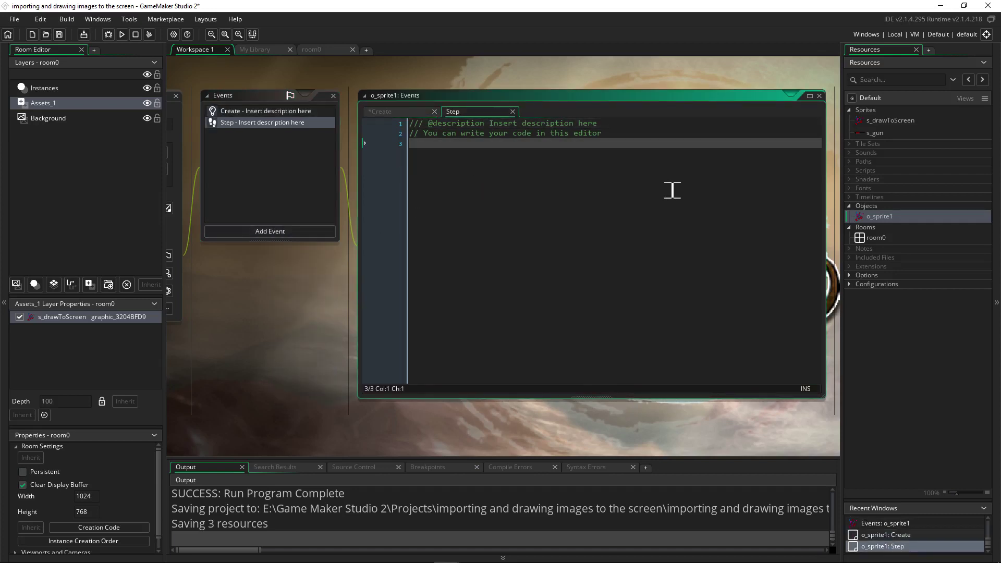
{"action": "key", "text": "Return"}
{"action": "key", "text": "ctrl+v"}
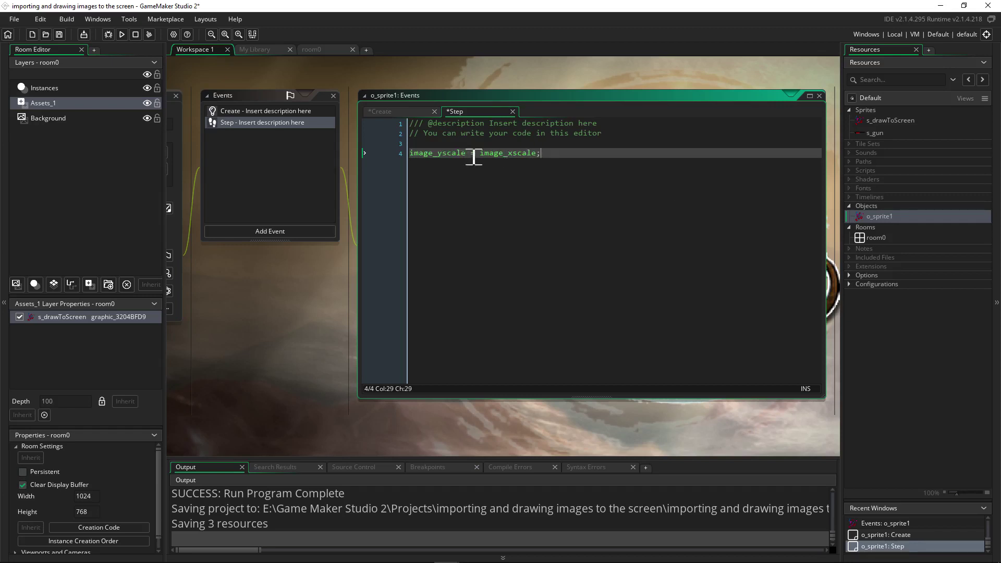
{"action": "left_click_drag", "start_coordinate": [518, 160], "coordinate": [565, 156]}
{"action": "left_click", "coordinate": [556, 181]}
{"action": "key", "text": "Return"}
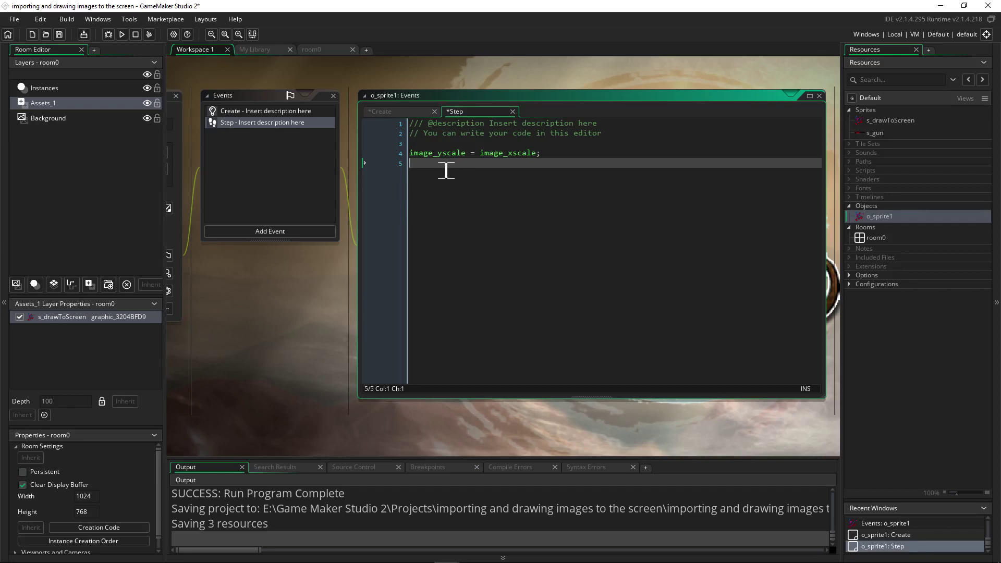
{"action": "left_click", "coordinate": [547, 157]}
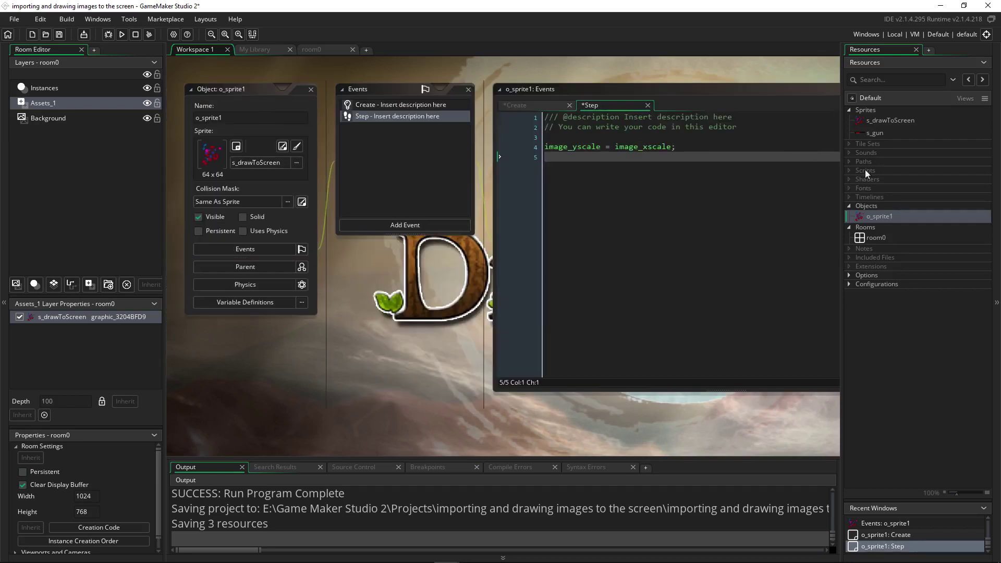
Place an o_sprite1 instance on room0's Instances layer just left of centre, then run the game
{"action": "double_click", "coordinate": [876, 239]}
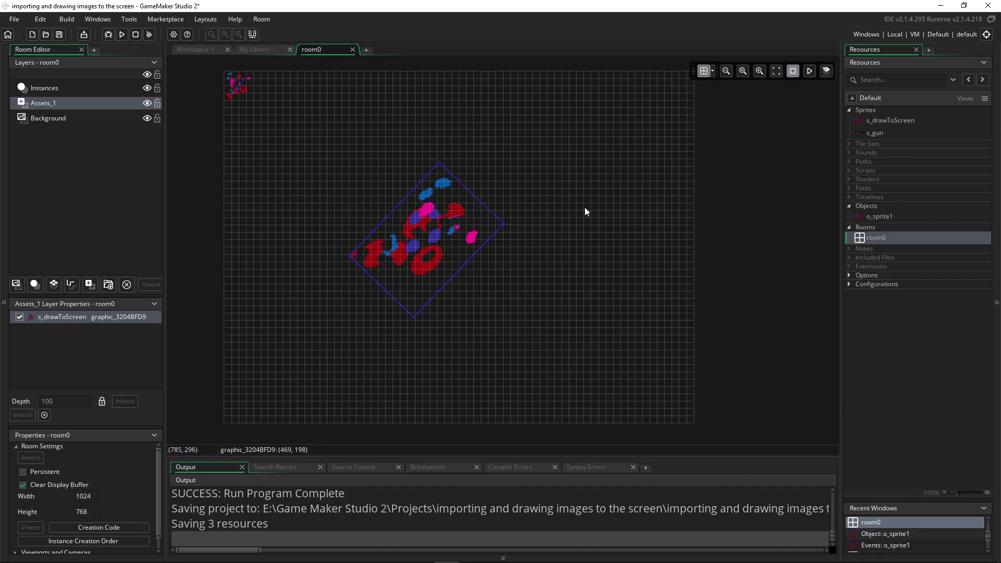
{"action": "left_click_drag", "start_coordinate": [880, 216], "coordinate": [562, 149]}
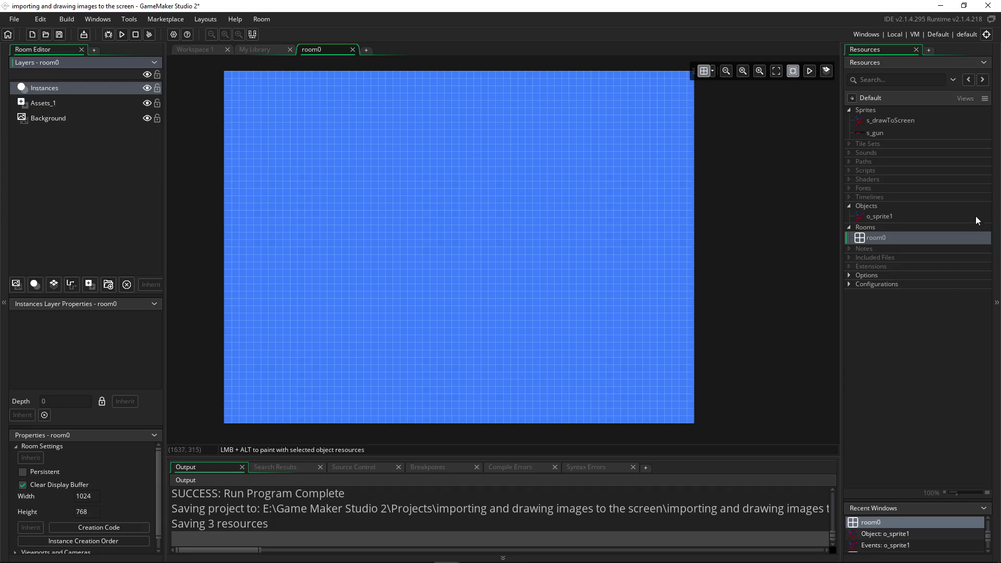
{"action": "left_click_drag", "start_coordinate": [877, 218], "coordinate": [390, 191]}
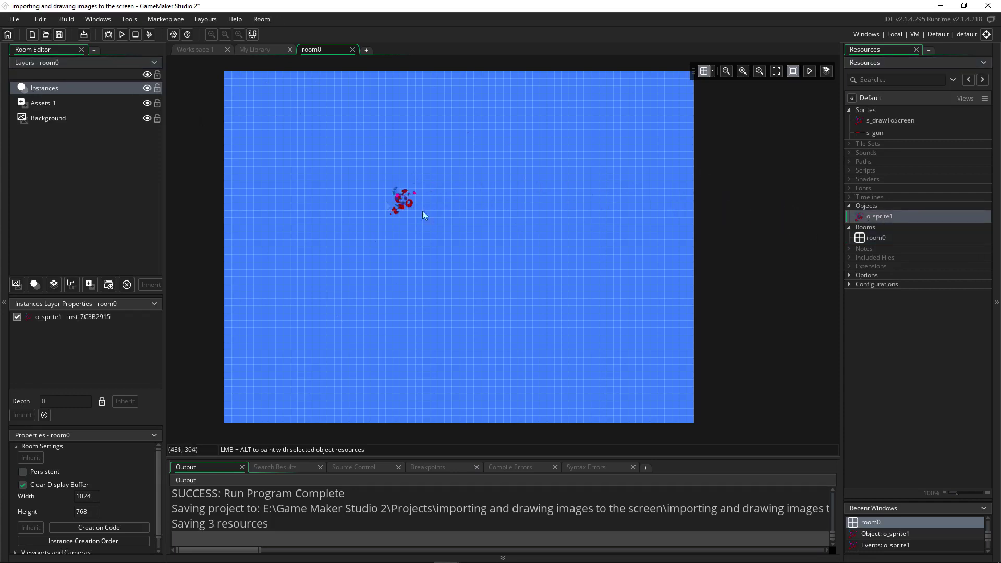
{"action": "left_click", "coordinate": [398, 202]}
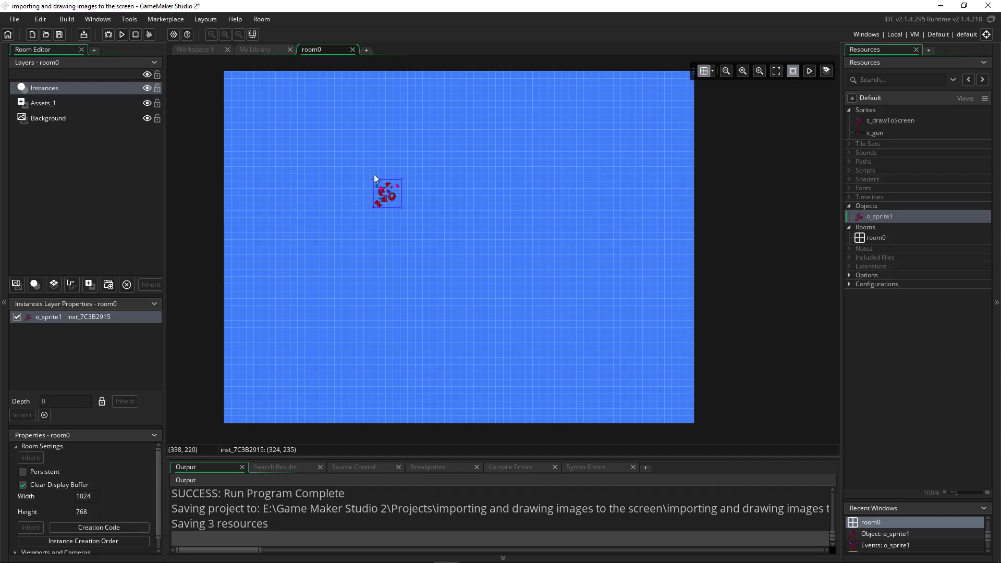
{"action": "left_click_drag", "start_coordinate": [387, 194], "coordinate": [459, 202]}
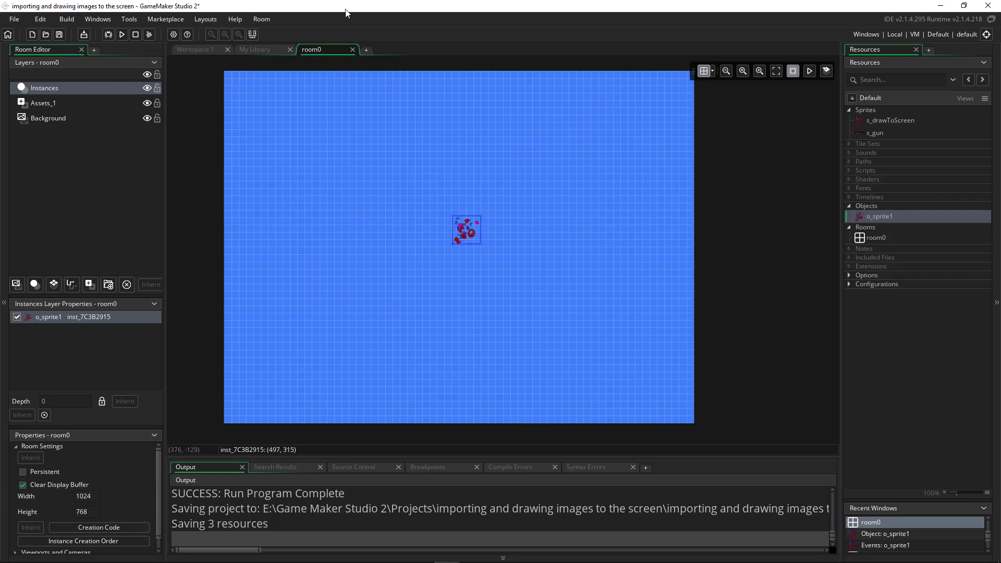
{"action": "left_click_drag", "start_coordinate": [473, 233], "coordinate": [412, 254]}
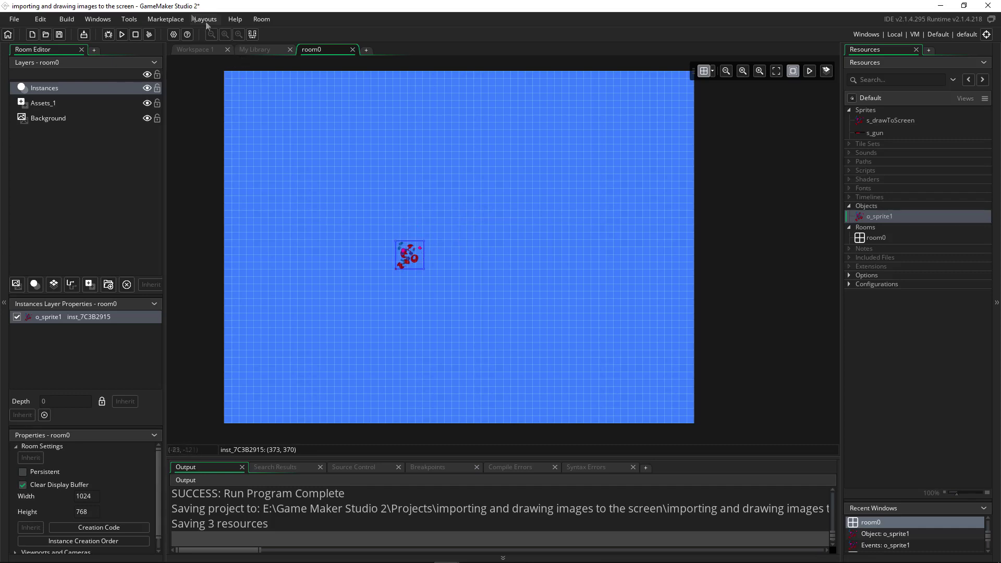
{"action": "left_click", "coordinate": [122, 34]}
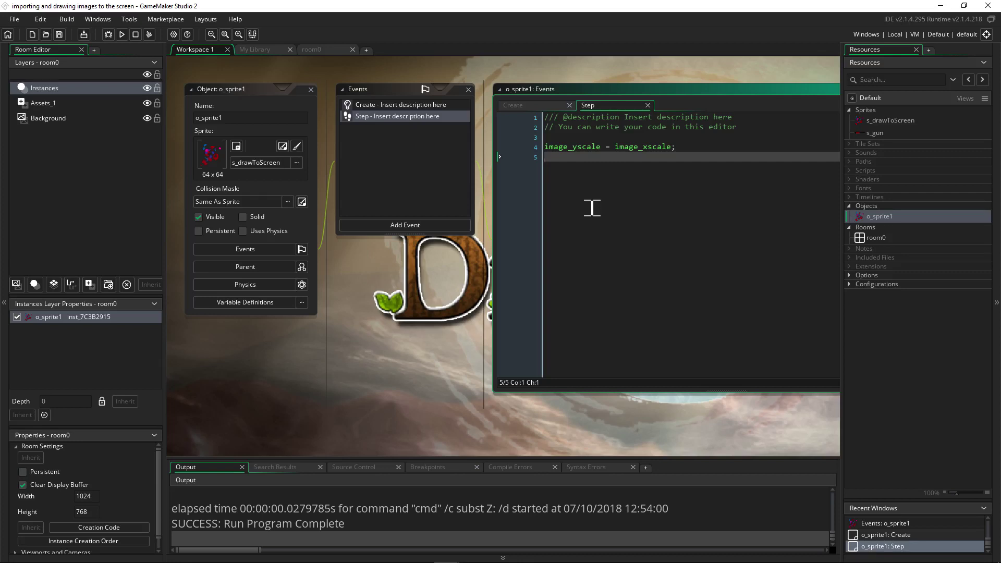
Add an 'if (mouse_check_button(mb_left))' block to the Step code that runs 'x--;'
{"action": "key", "text": "Return"}
{"action": "type", "text": "if (mouse"}
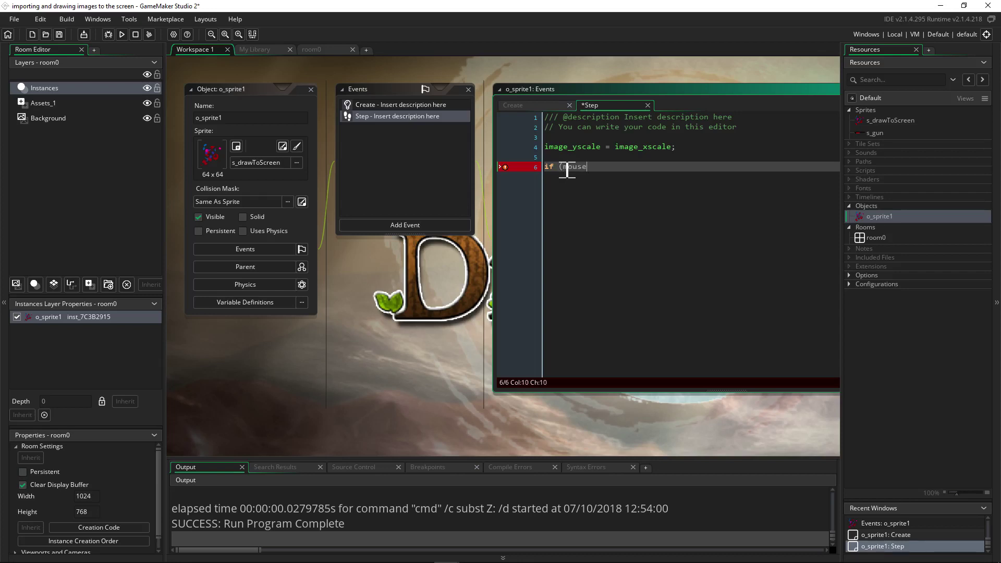
{"action": "key", "text": "Down"}
{"action": "key", "text": "Down"}
{"action": "key", "text": "Down"}
{"action": "key", "text": "Down"}
{"action": "key", "text": "Down"}
{"action": "key", "text": "Down"}
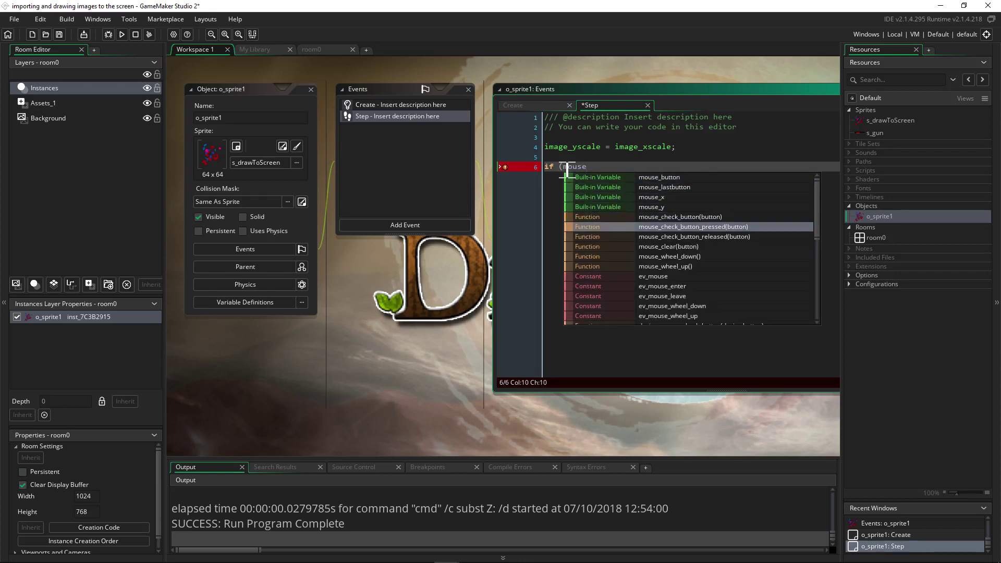
{"action": "key", "text": "Up"}
{"action": "key", "text": "Up"}
{"action": "key", "text": "Return"}
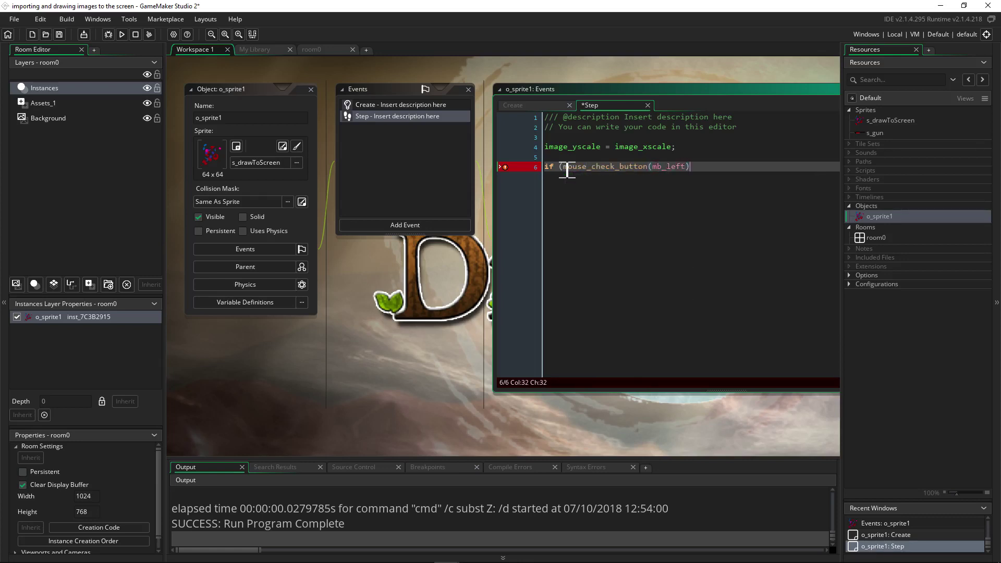
{"action": "left_click", "coordinate": [698, 167]}
{"action": "type", "text": "{"}
{"action": "key", "text": "Return"}
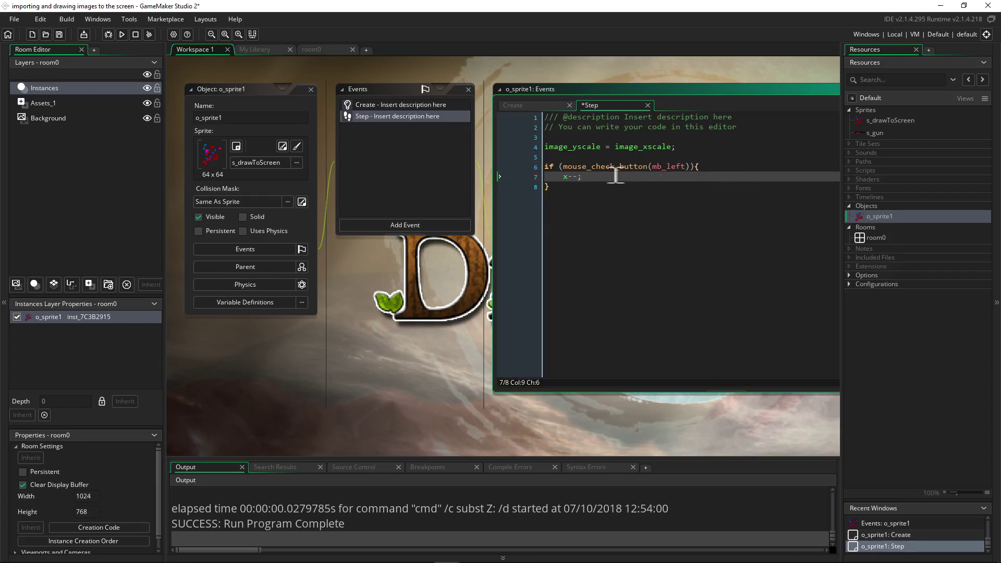
Duplicate the block for mb_right with 'x++;' and run the game with F5
{"action": "left_click_drag", "start_coordinate": [598, 190], "coordinate": [524, 166]}
{"action": "key", "text": "ctrl+c"}
{"action": "left_click", "coordinate": [568, 206]}
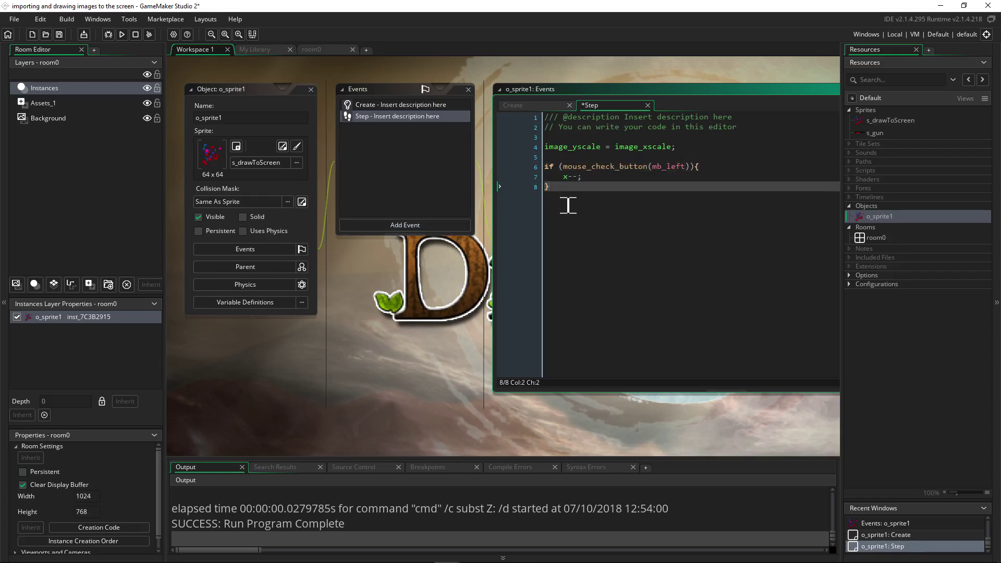
{"action": "key", "text": "Return"}
{"action": "key", "text": "Return"}
{"action": "key", "text": "ctrl+v"}
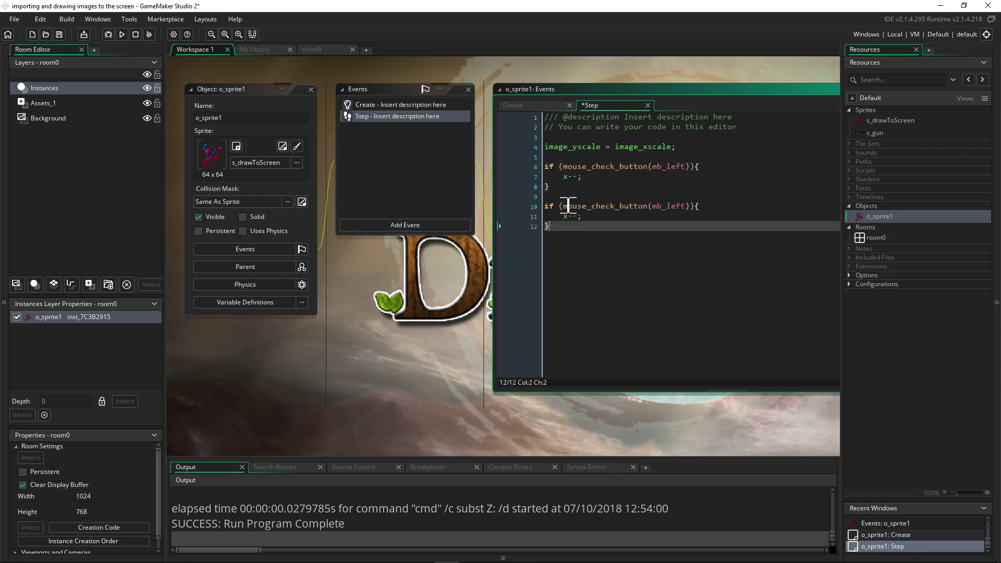
{"action": "left_click", "coordinate": [671, 207]}
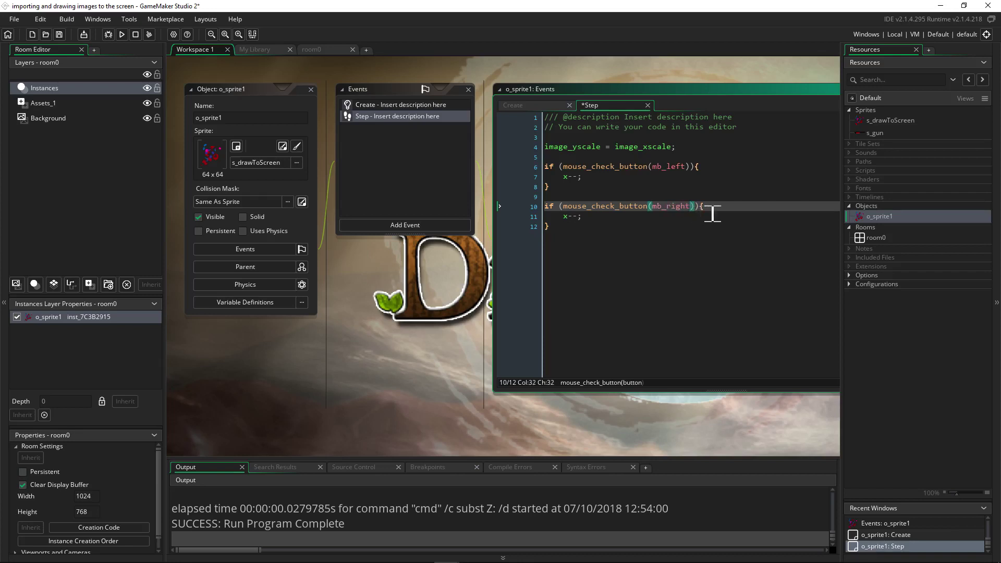
{"action": "left_click", "coordinate": [564, 217]}
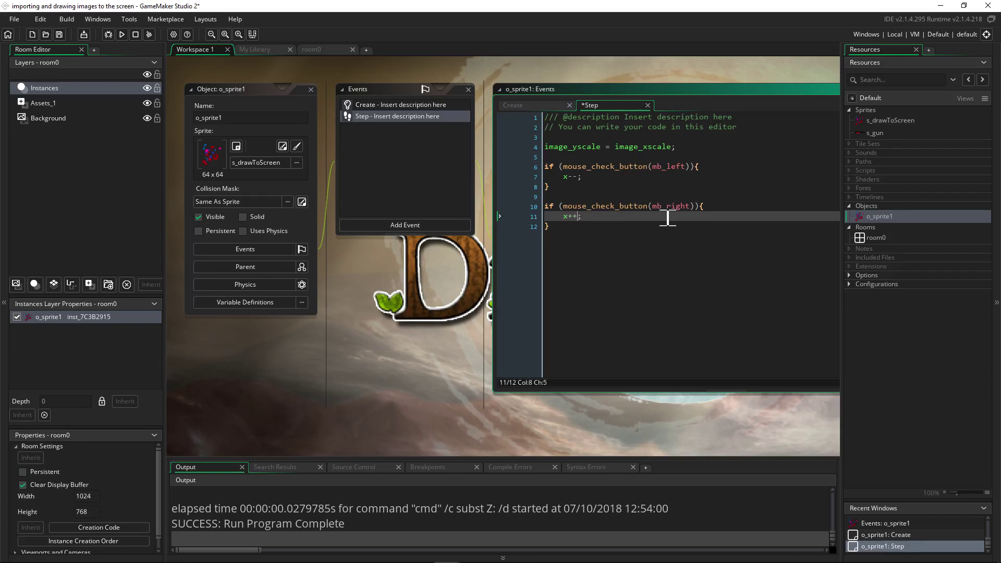
{"action": "key", "text": "F5"}
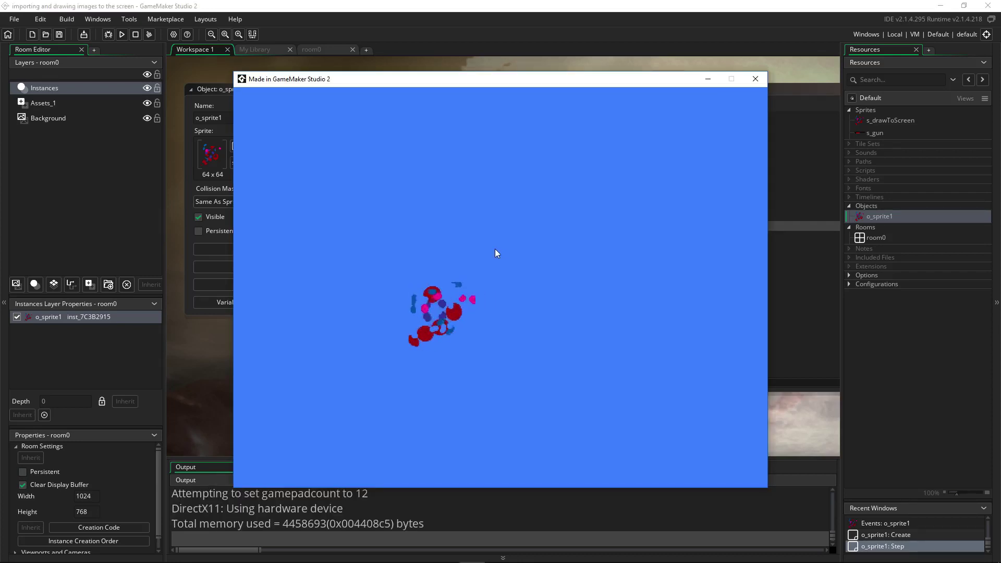
Slide the sprite left, then right, using the mouse buttons in the running game
{"action": "right_click_drag", "start_coordinate": [495, 249], "coordinate": [479, 277]}
{"action": "left_click_drag", "start_coordinate": [479, 278], "coordinate": [458, 217]}
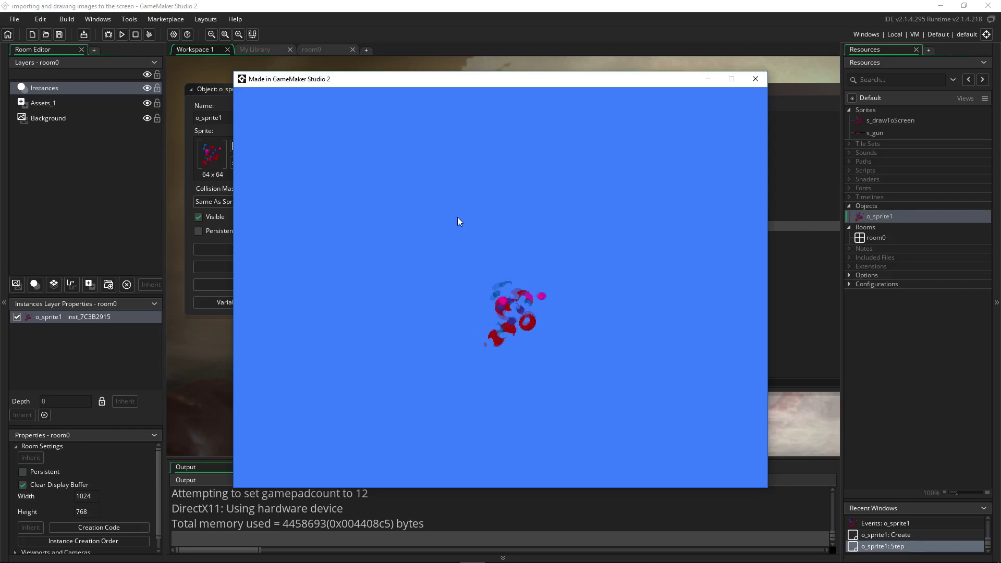